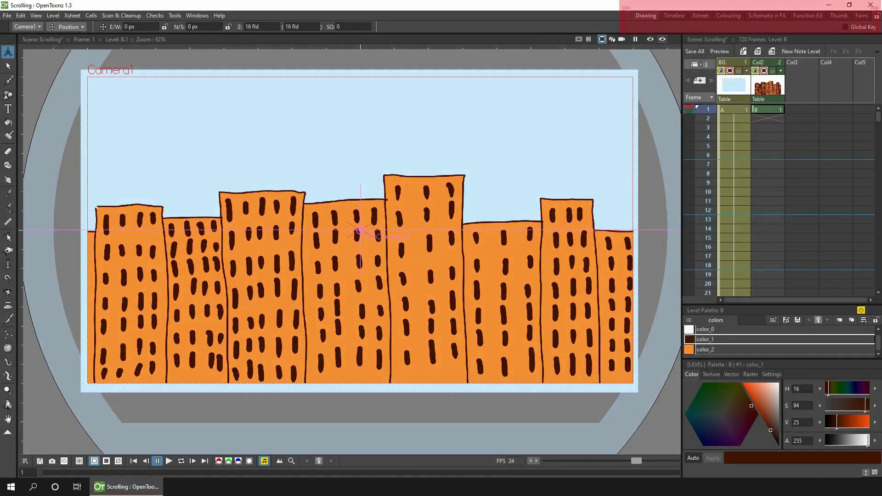
Step: Browse the Timeline, Xsheet, Colouring and FX rooms, ending back in Colouring
click(677, 19)
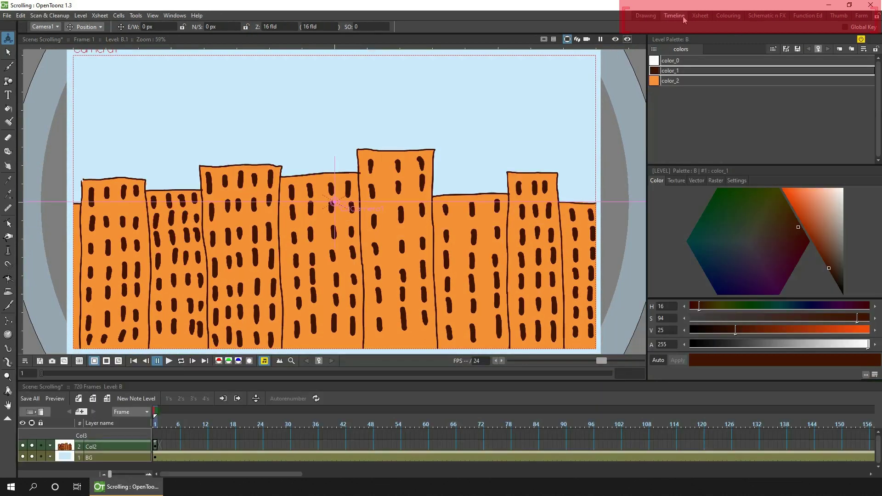
click(702, 19)
click(729, 18)
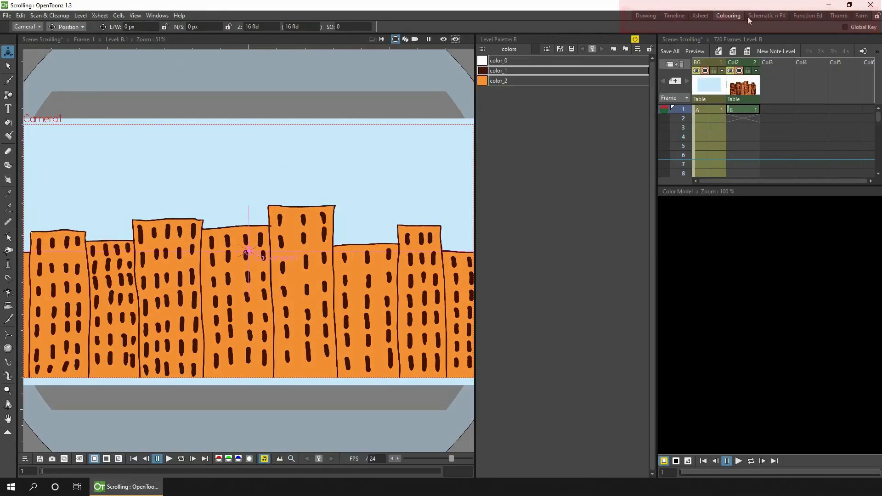
click(764, 16)
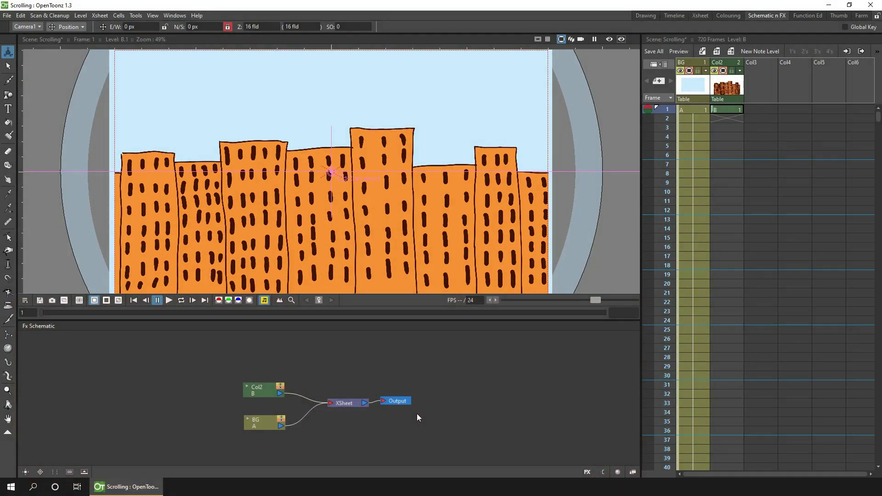
click(728, 17)
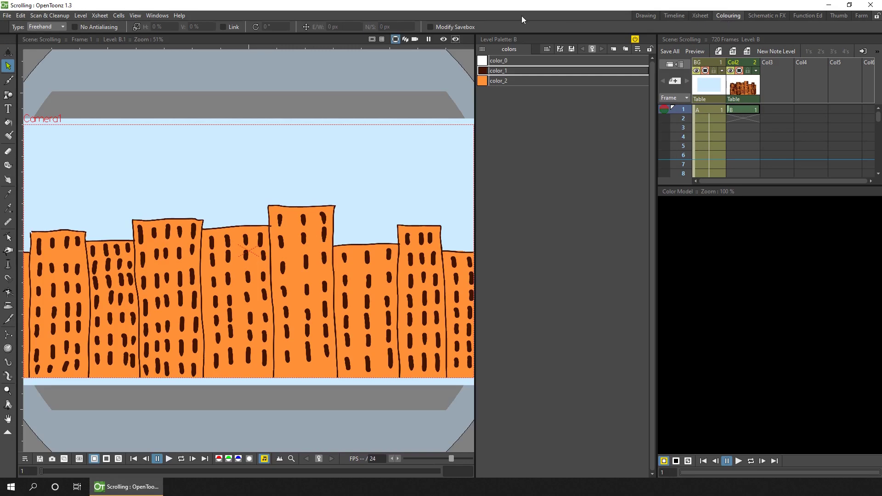
Step: Open a floating Stage Schematic panel and dock it into the right column
click(157, 16)
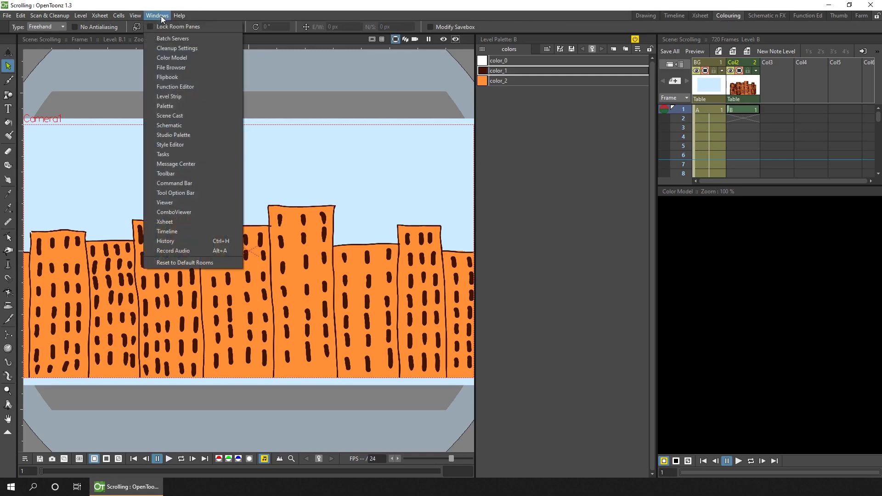
click(177, 126)
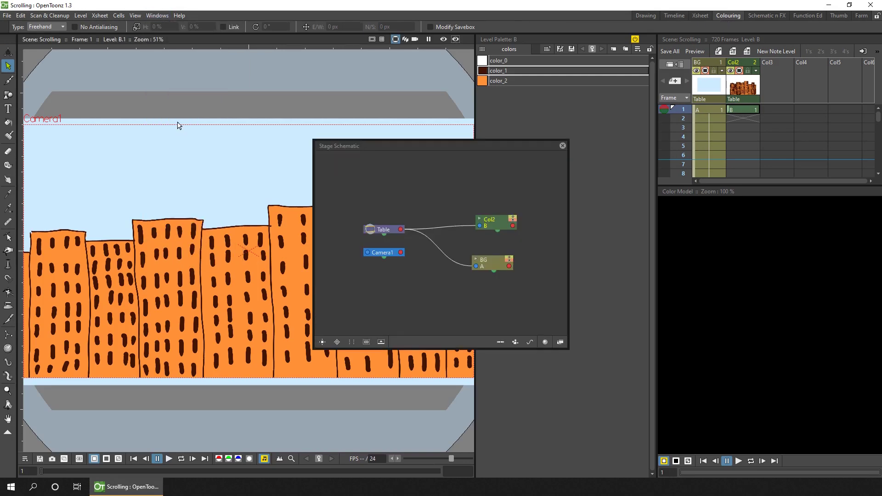
drag(516, 145, 695, 143)
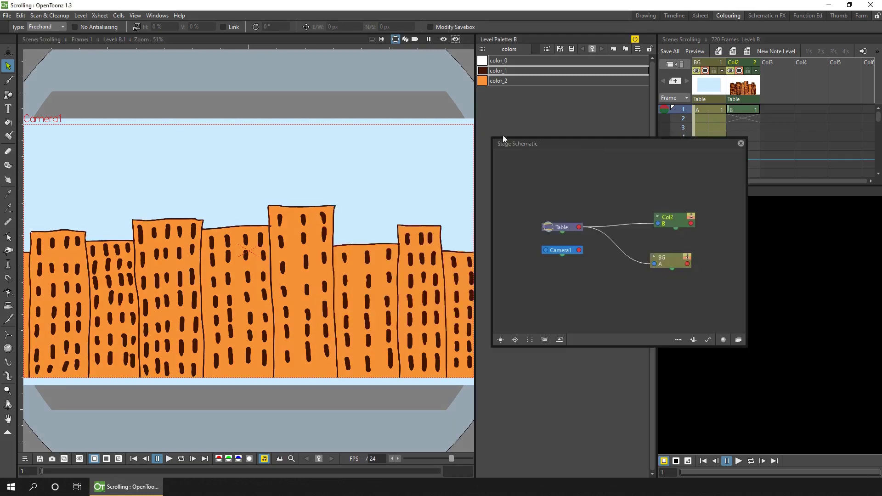
drag(569, 146, 749, 186)
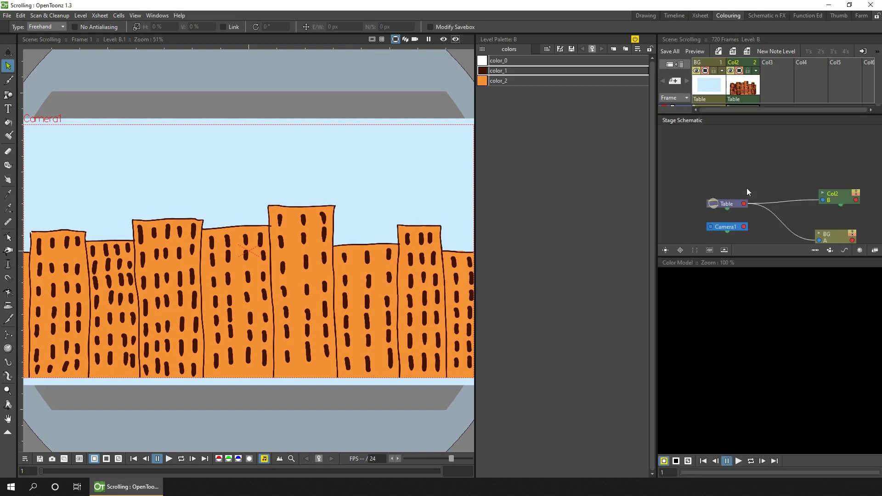
Step: Toggle the room's pane locking, remove the Stage Schematic panel, and go to the Schematic n FX room
click(163, 17)
click(152, 26)
click(158, 16)
click(151, 28)
click(153, 17)
click(152, 28)
click(157, 15)
click(153, 27)
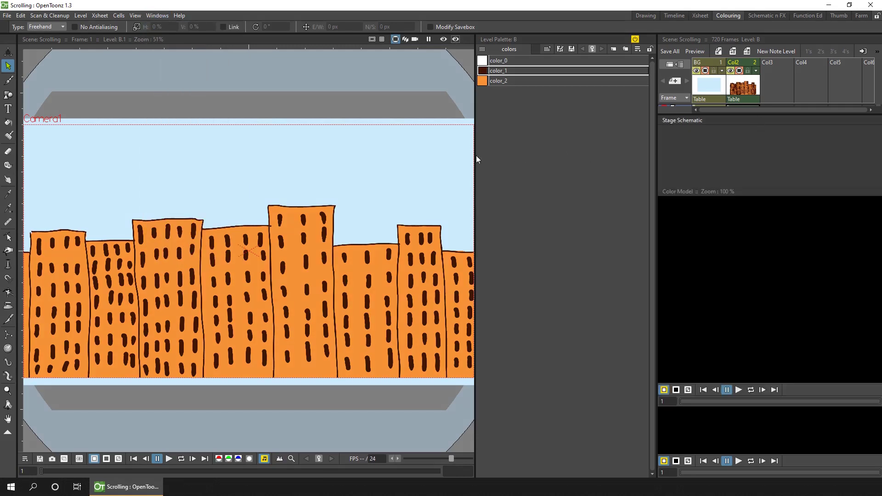
click(560, 158)
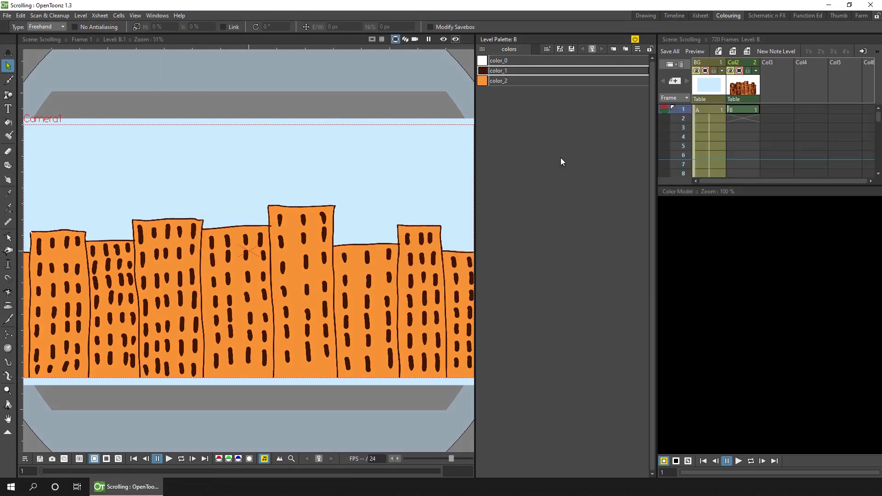
click(766, 16)
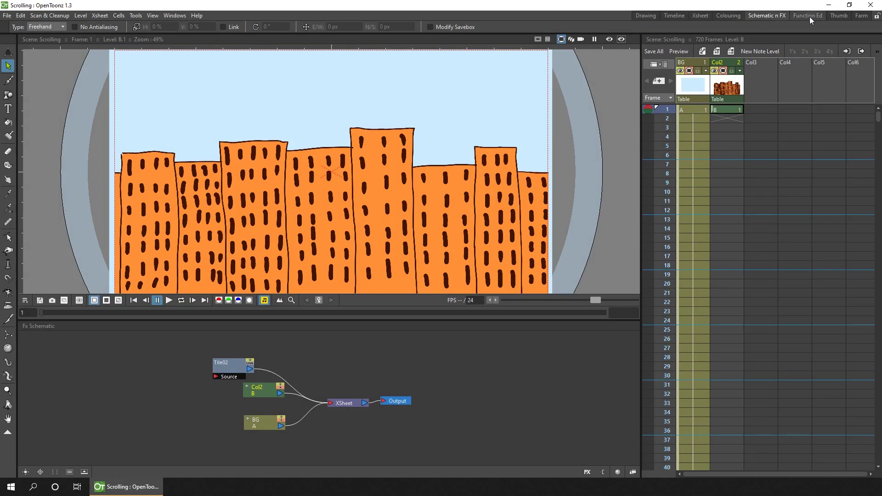
Step: Visit the Function Editor room, then flip the schematic to Stage view and back to FX
click(807, 15)
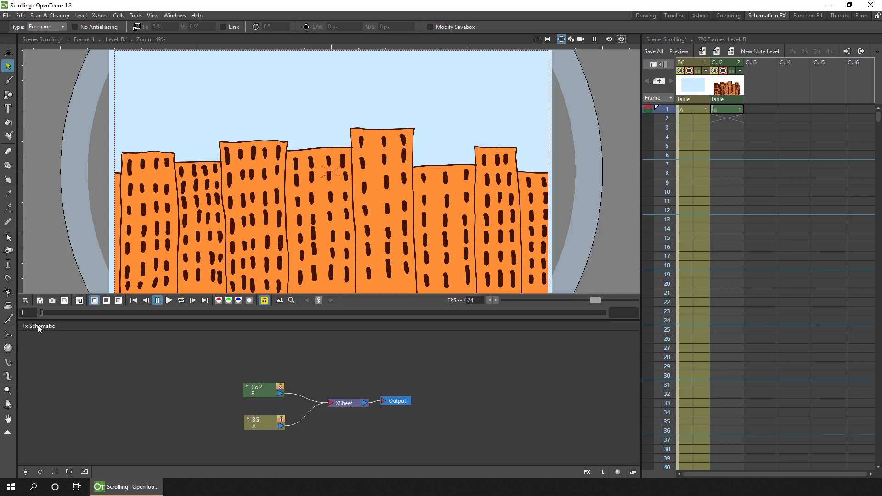
click(633, 473)
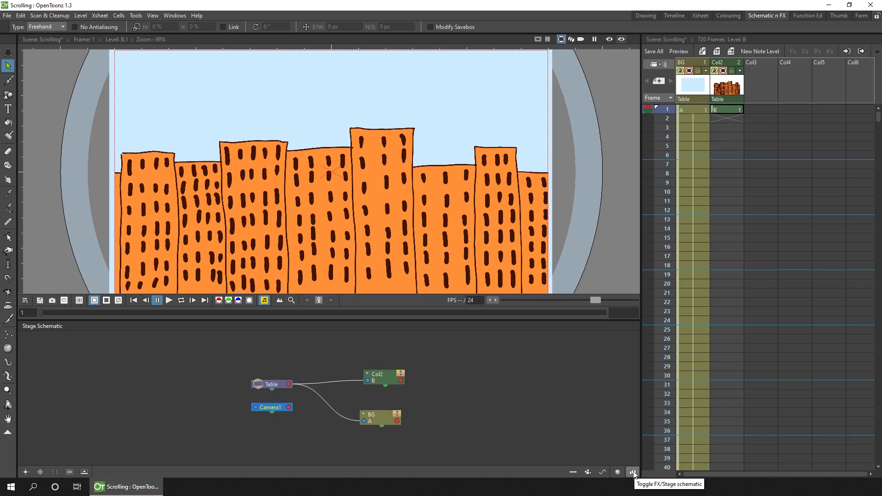
click(633, 473)
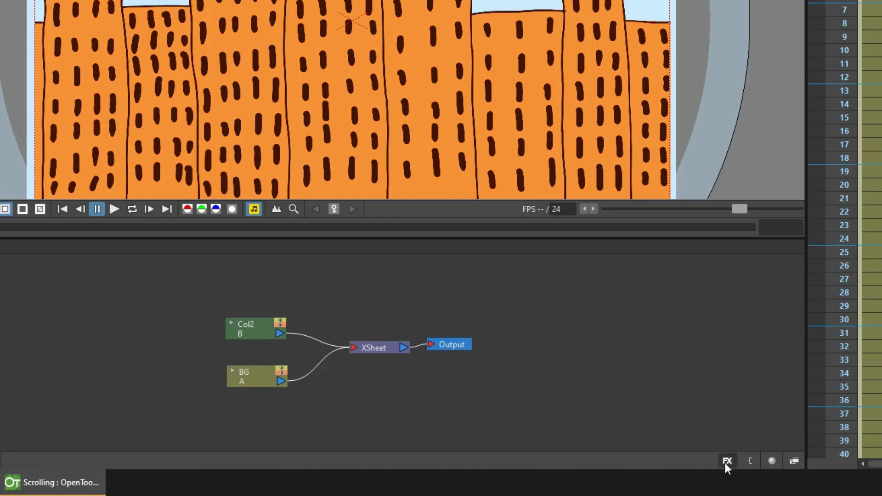
click(726, 462)
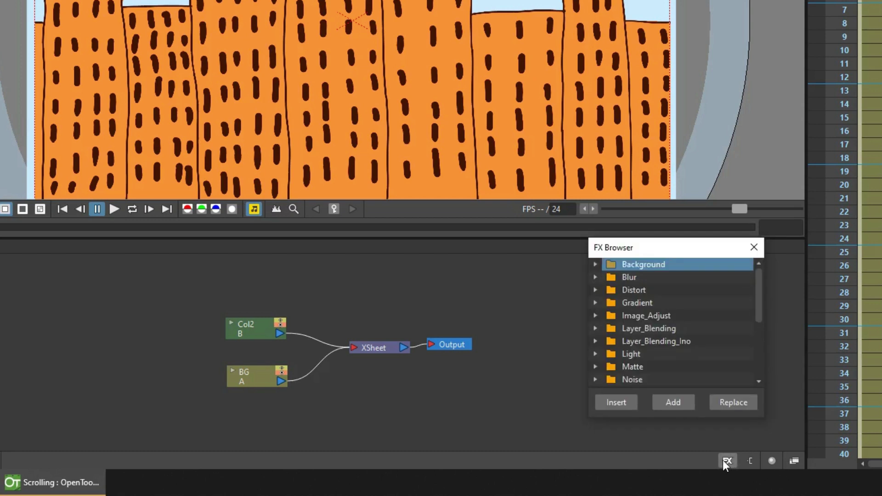
click(595, 277)
click(641, 290)
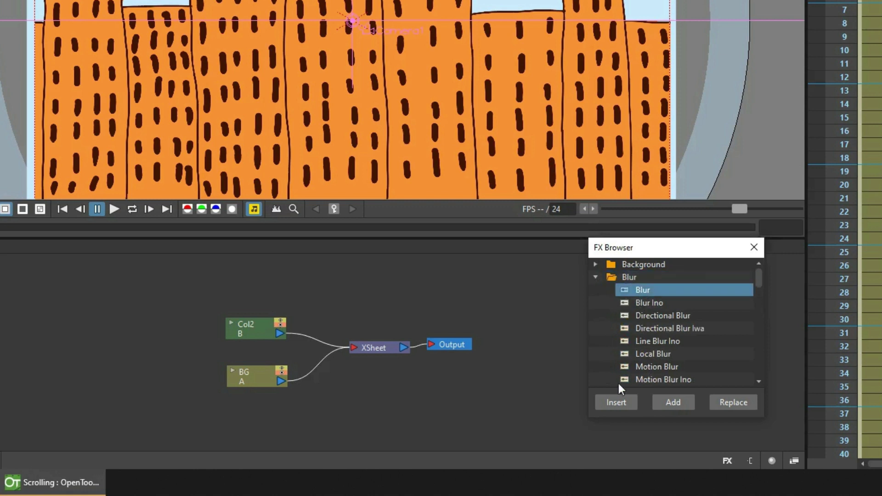
click(621, 403)
click(643, 303)
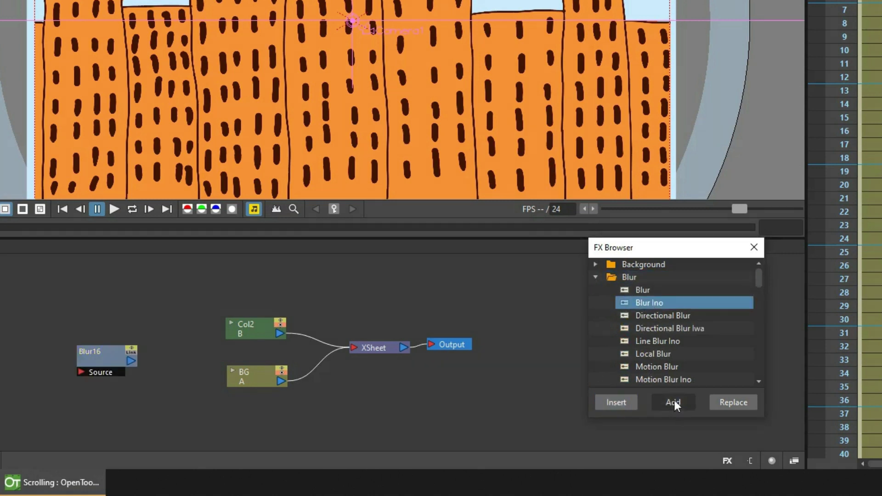
click(674, 403)
drag(103, 323, 107, 292)
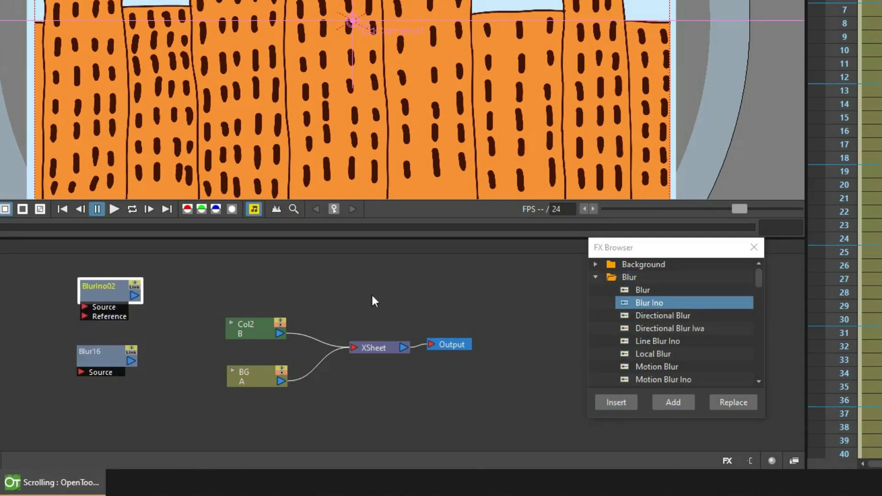
click(692, 317)
click(728, 403)
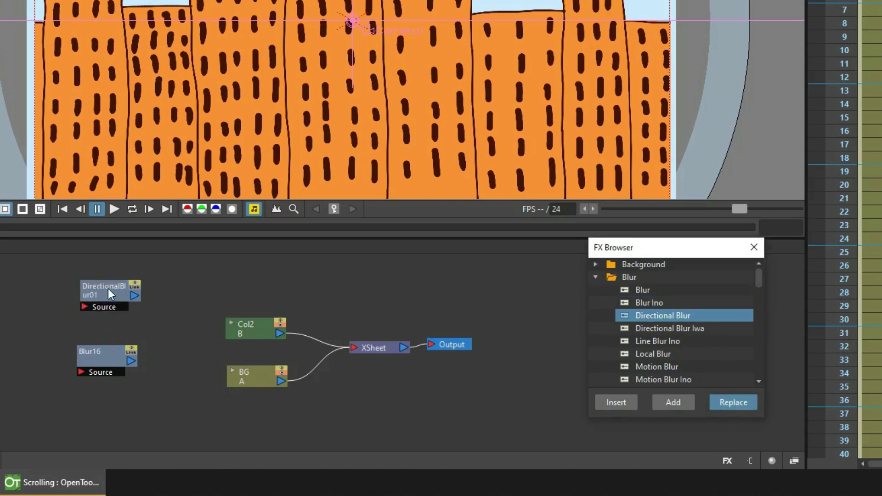
click(110, 294)
click(660, 342)
click(728, 403)
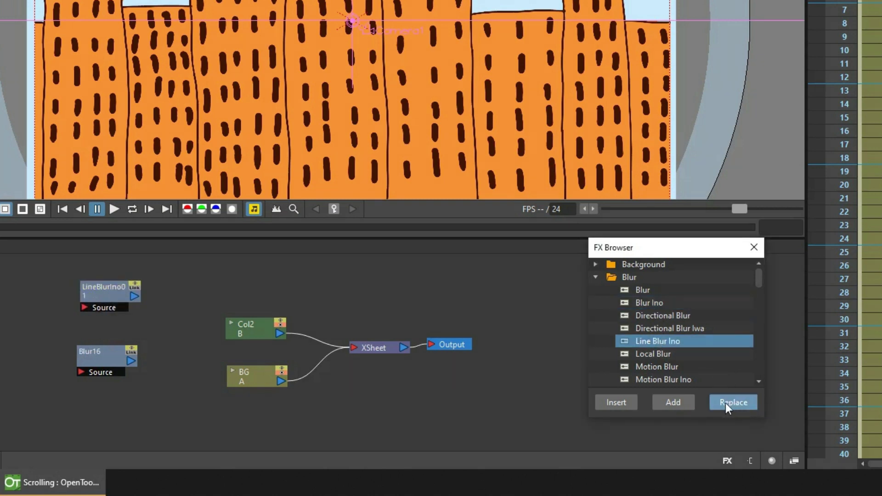
click(754, 248)
drag(49, 282, 119, 364)
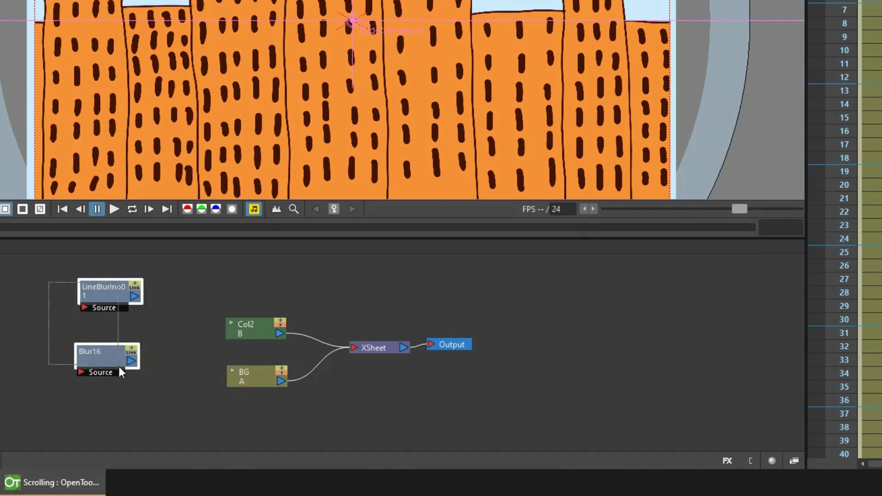
key(Delete)
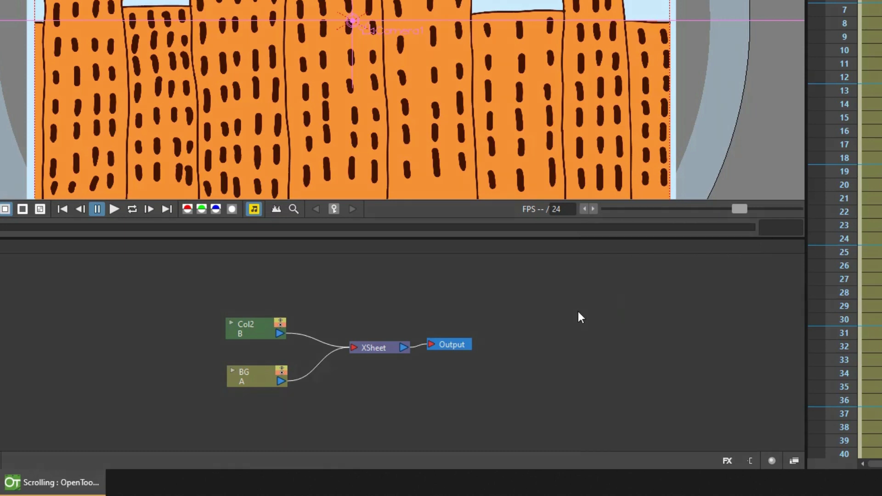
Step: Add a standalone Blur node (Blur18) from Add FX > Blur > Blur in empty schematic space
right_click(556, 309)
mouse_move(614, 320)
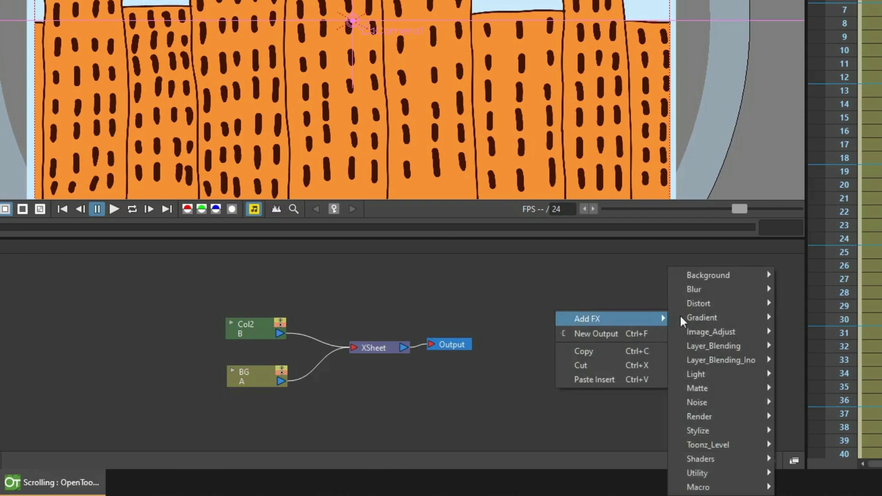
mouse_move(725, 289)
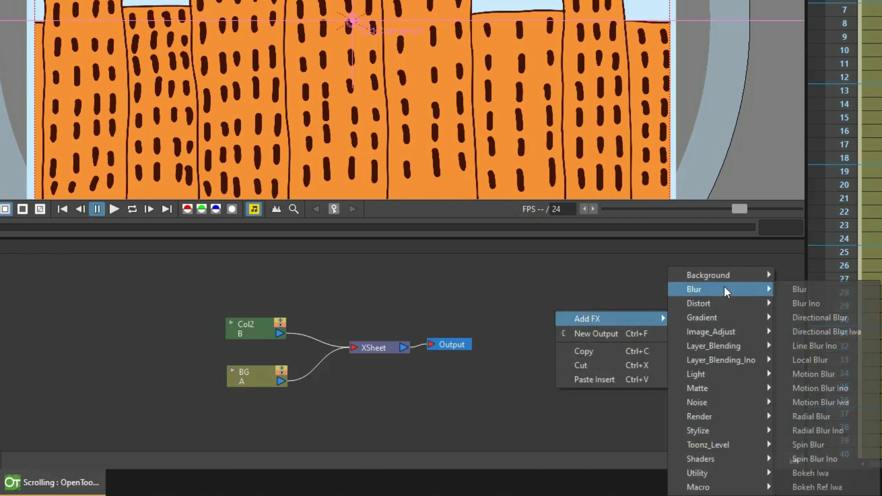
click(802, 290)
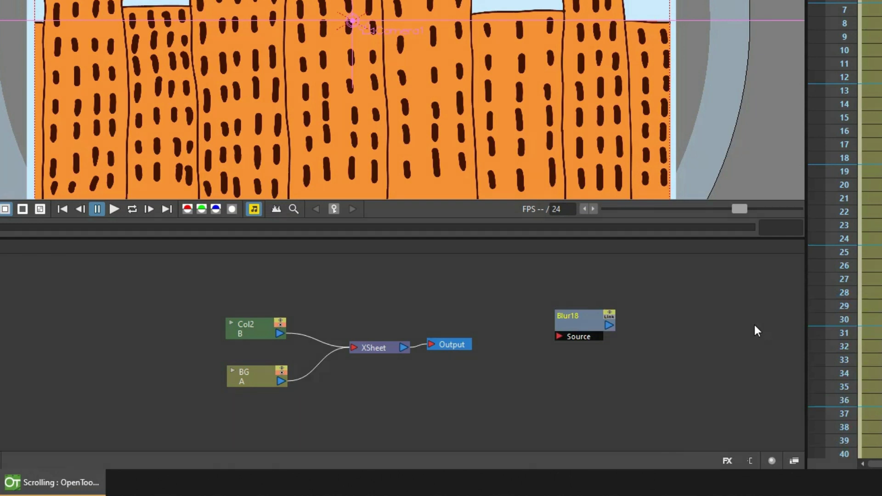
Step: Rearrange the nodes and wire Blur18 between Col2 and the XSheet
drag(591, 320, 321, 284)
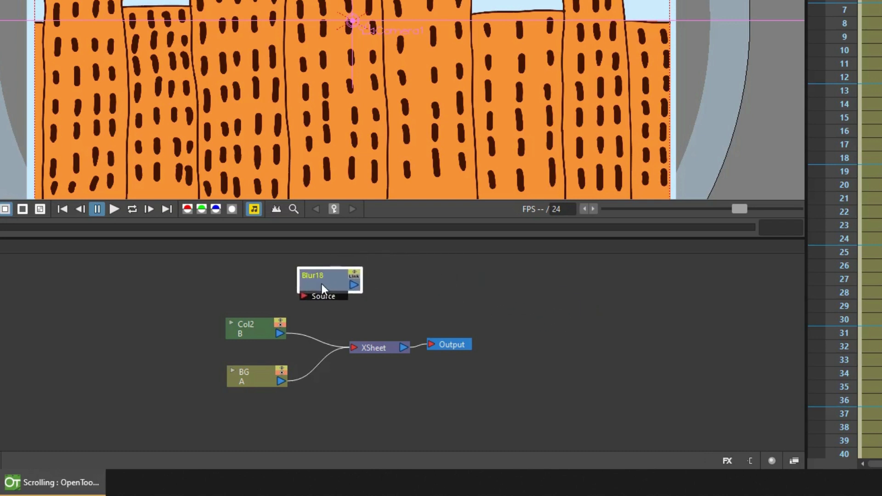
drag(214, 307, 260, 410)
drag(241, 323, 108, 313)
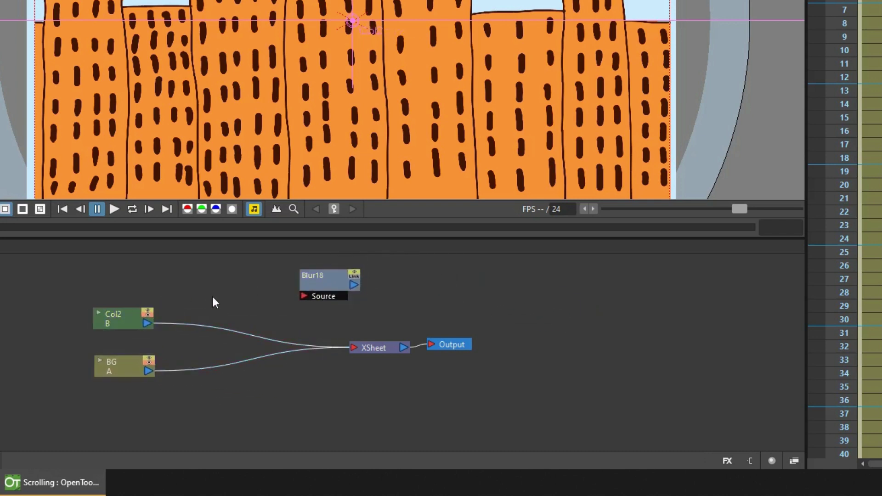
click(146, 324)
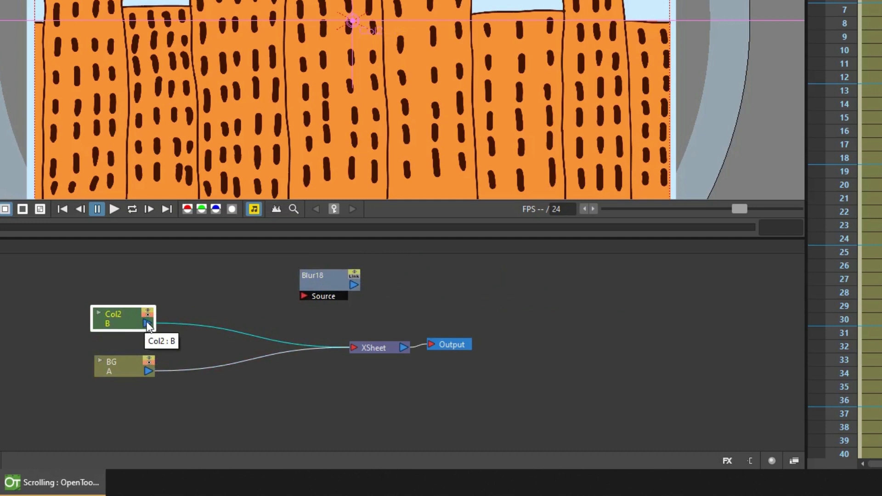
drag(147, 323, 304, 297)
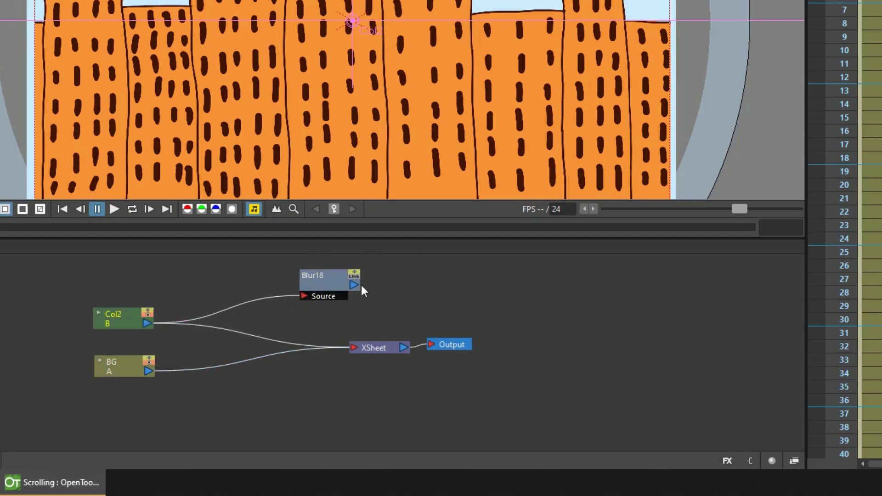
drag(333, 280, 279, 282)
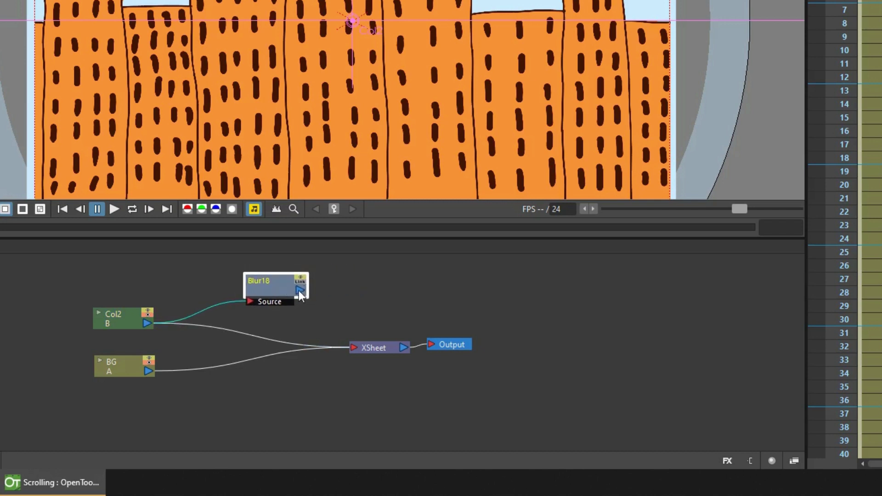
drag(333, 332, 350, 349)
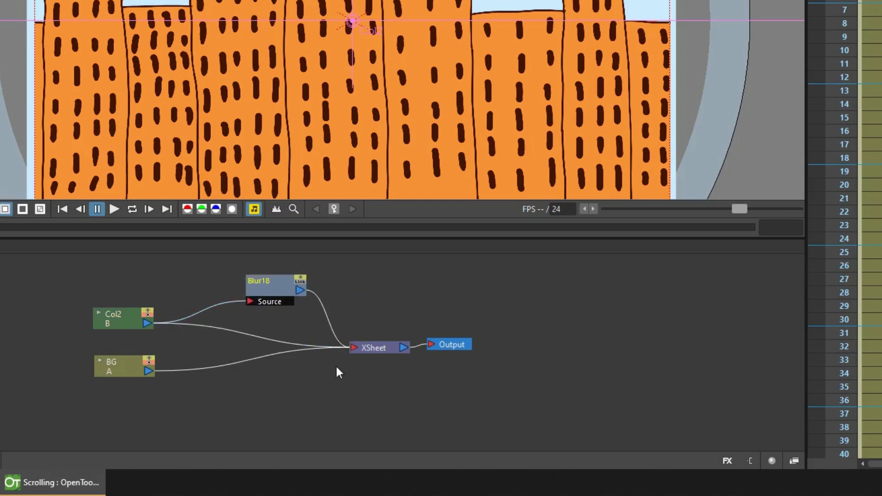
Step: Delete the extra Col2-to-XSheet link and then the Blur18 node
drag(243, 315, 244, 341)
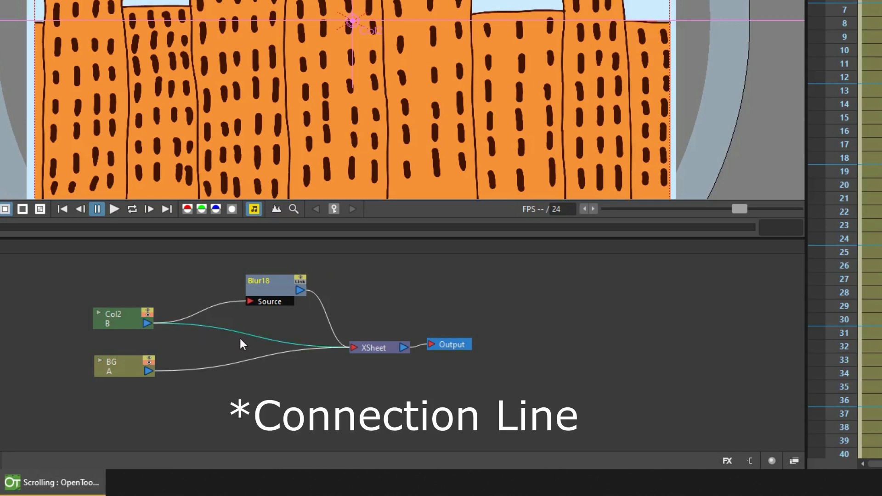
key(Delete)
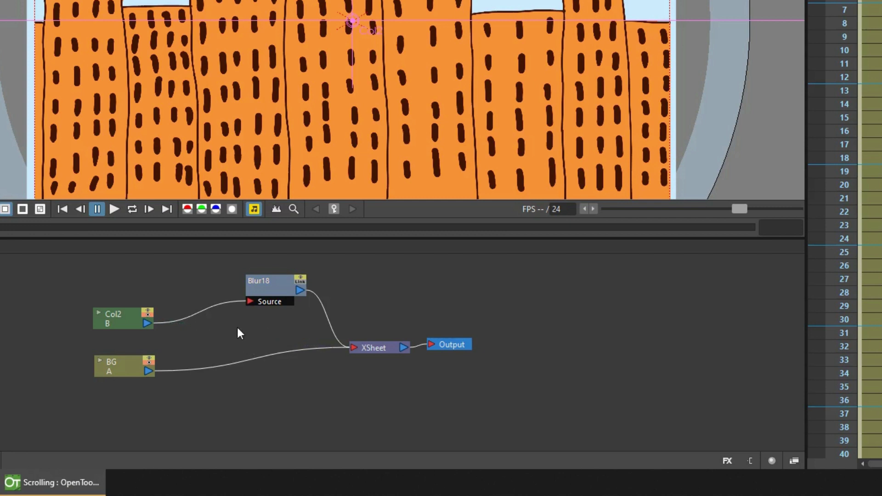
click(269, 285)
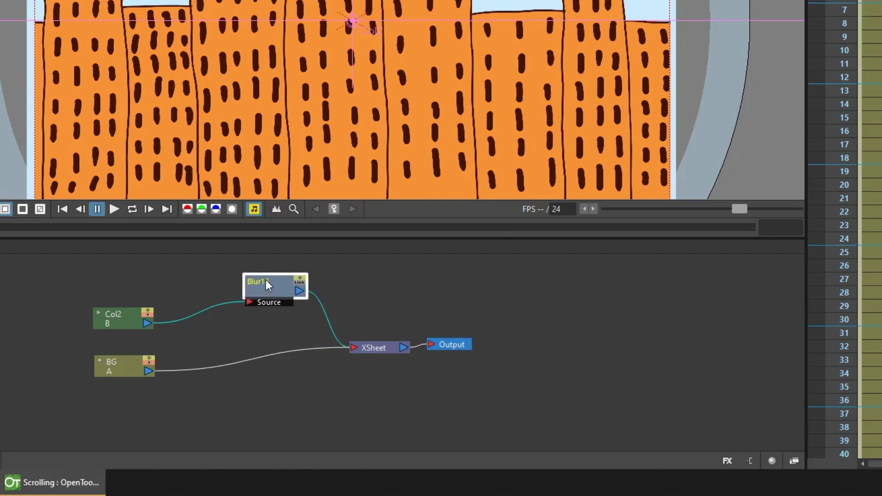
key(Delete)
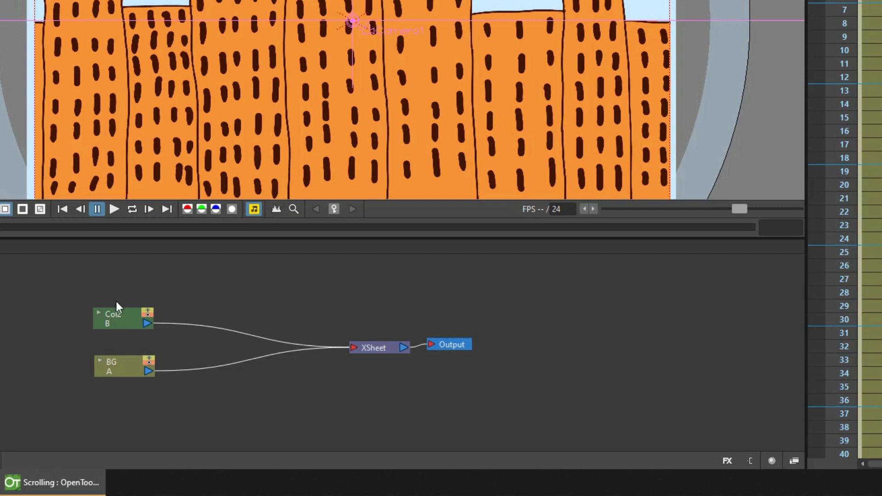
Step: Insert a Blur effect (Blur19) after Col2 and rearrange the Col2 and Blur19 nodes
right_click(123, 316)
mouse_move(180, 299)
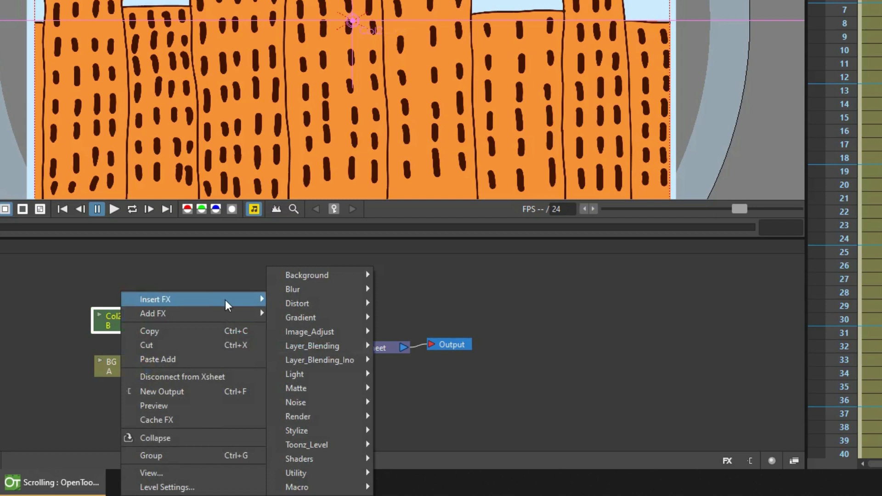
mouse_move(306, 289)
click(407, 291)
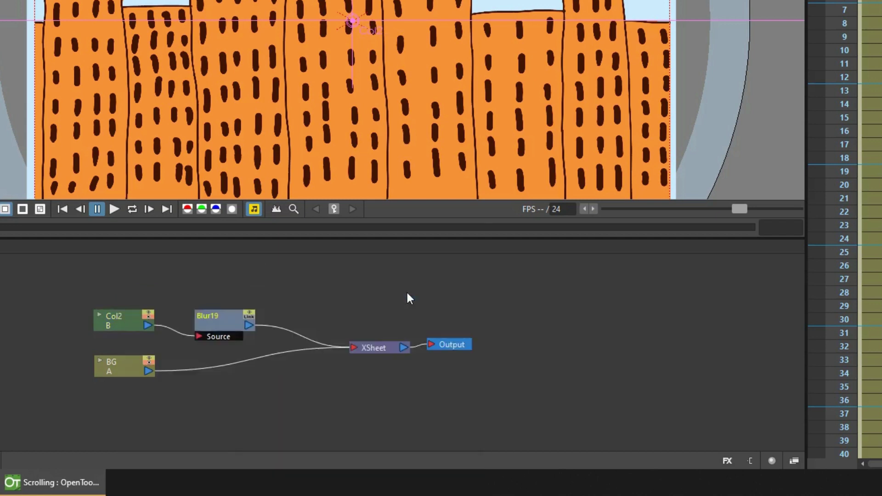
drag(224, 328, 258, 314)
drag(112, 327, 40, 302)
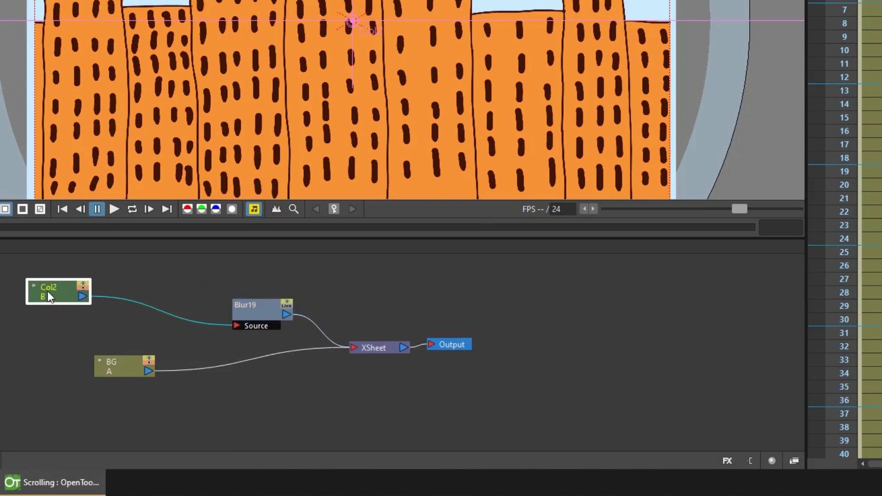
Step: Insert a Free Distort effect (FreeDistort01) between Col2 and Blur19
right_click(47, 290)
mouse_move(82, 299)
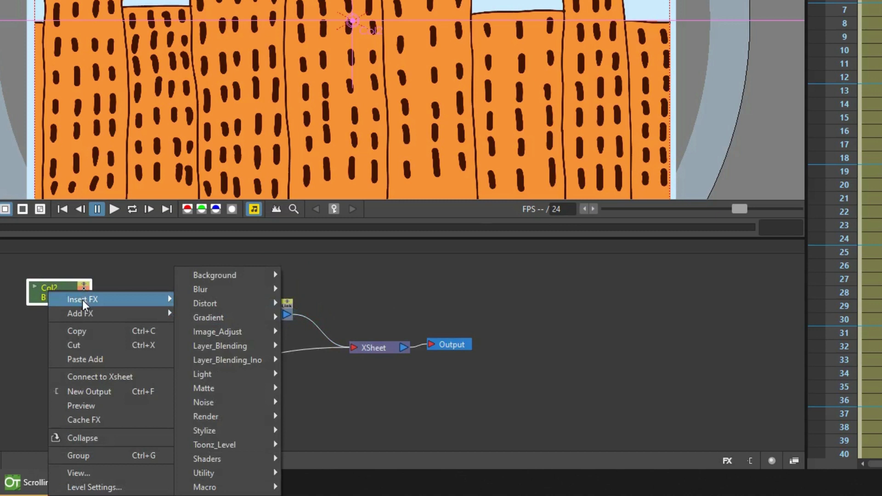
mouse_move(216, 302)
click(298, 308)
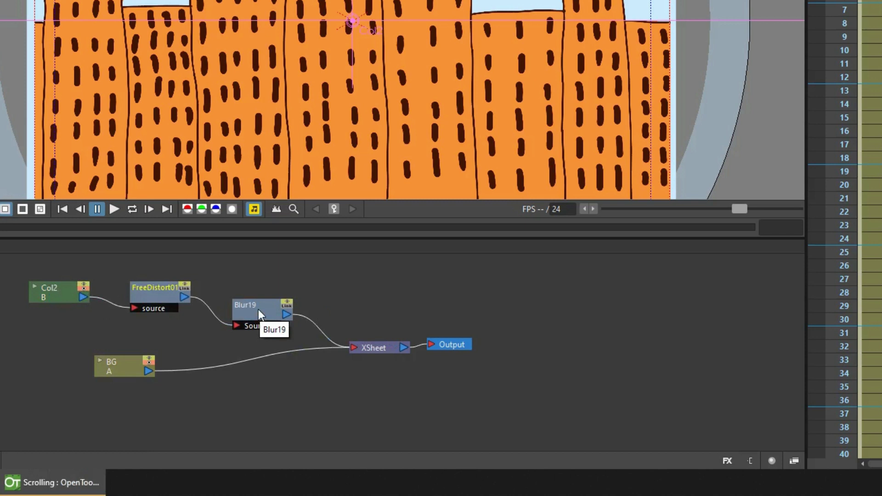
click(52, 292)
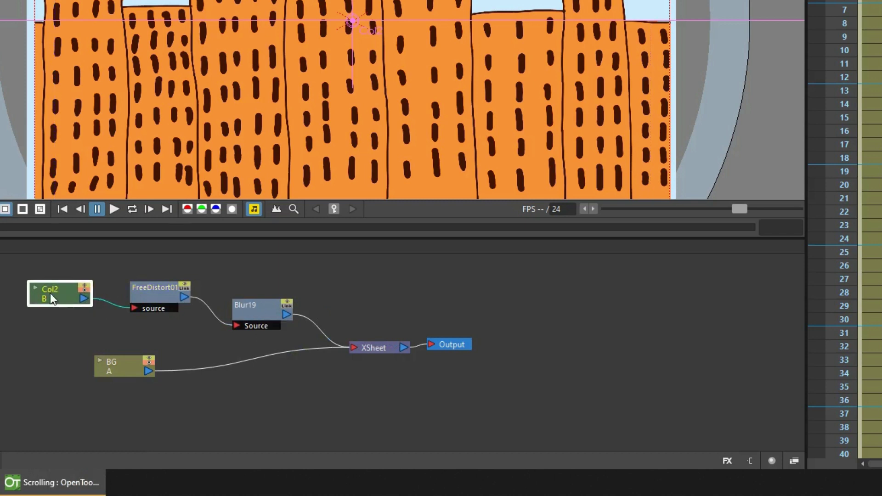
right_click(51, 294)
Step: Add a Blur Ino effect (BlurIno03) branching from Col2, placed below FreeDistort01
mouse_move(117, 110)
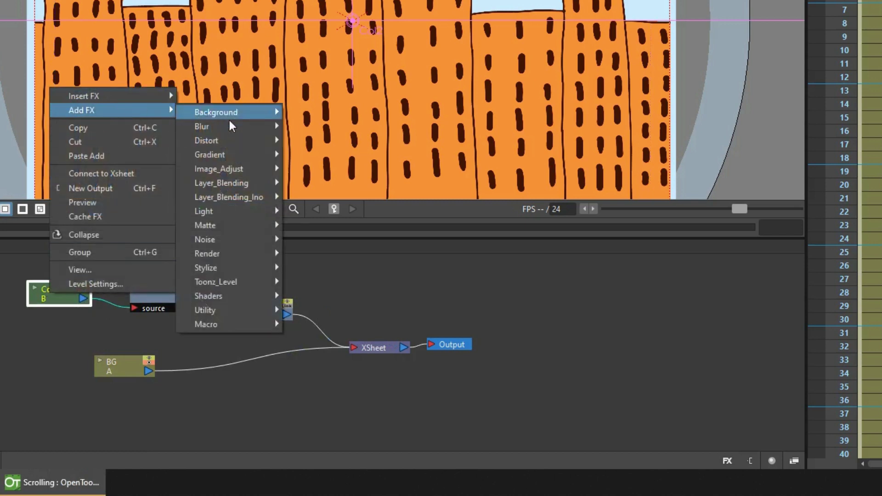
mouse_move(230, 127)
click(330, 145)
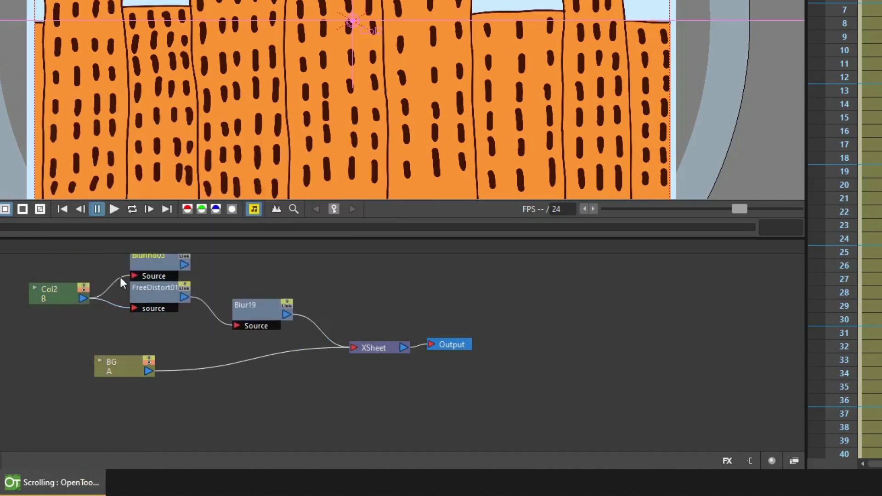
drag(119, 275, 130, 434)
drag(114, 336, 158, 359)
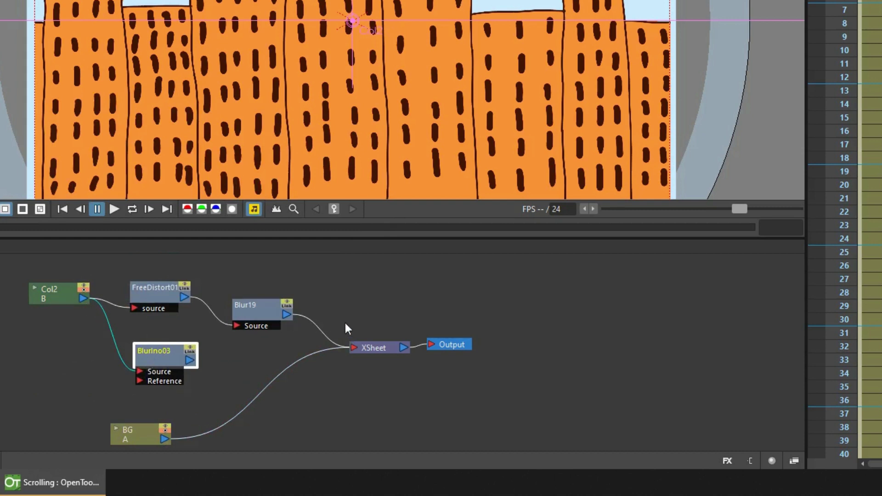
Step: Replace Blur19 with Blur Ino, then replace that with Free Distort (FreeDistort02)
right_click(247, 305)
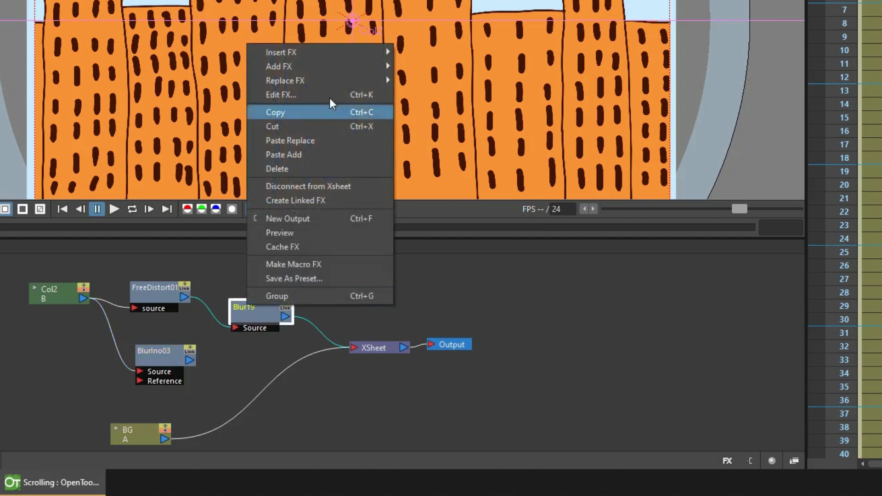
mouse_move(326, 82)
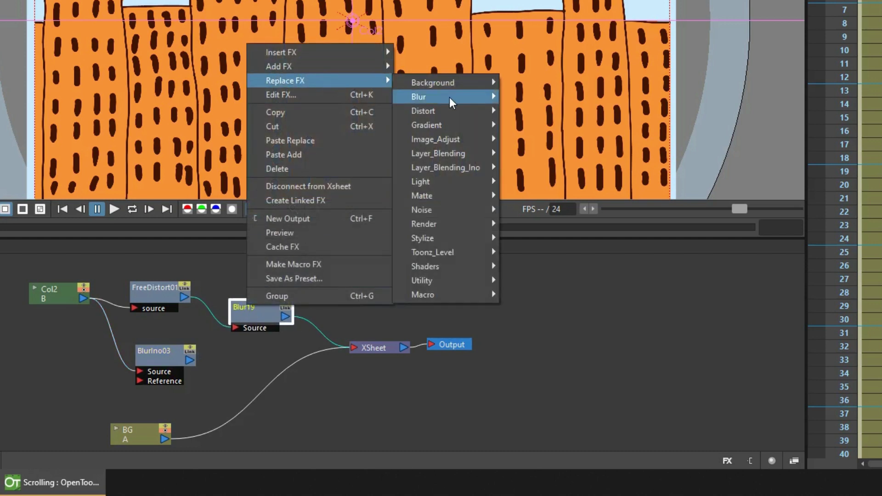
mouse_move(462, 106)
click(531, 113)
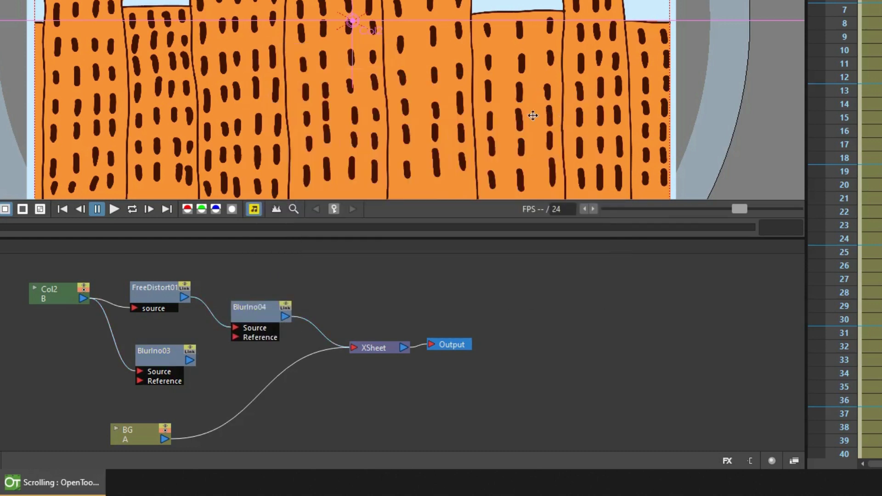
right_click(265, 308)
mouse_move(375, 85)
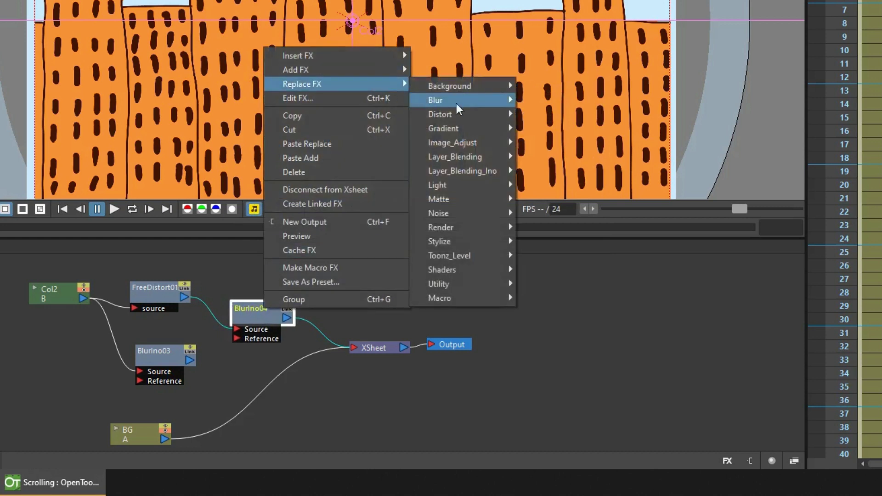
mouse_move(480, 117)
click(545, 116)
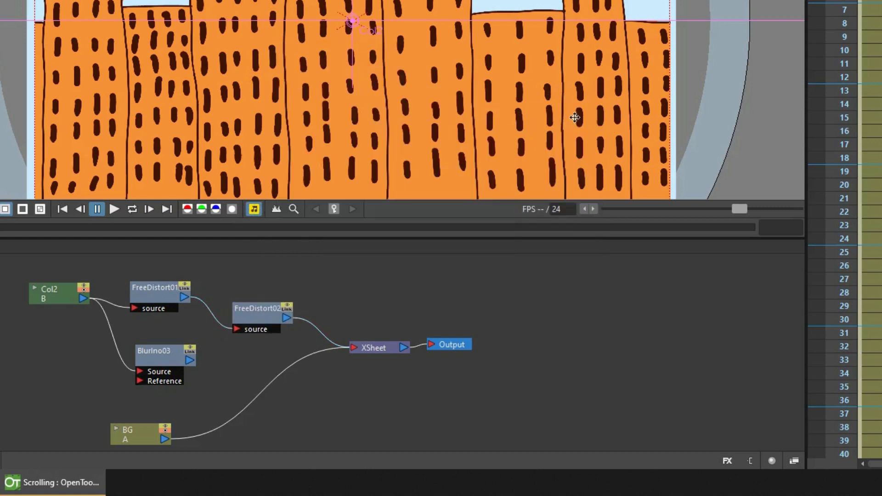
drag(281, 314, 250, 316)
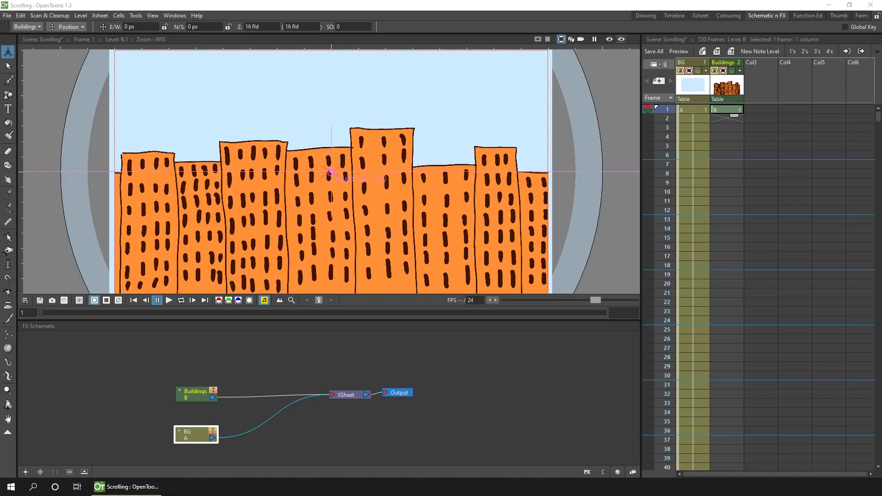
Step: Insert a Background > Tile effect (Tile04) after Buildings and open its Fx Settings
click(194, 396)
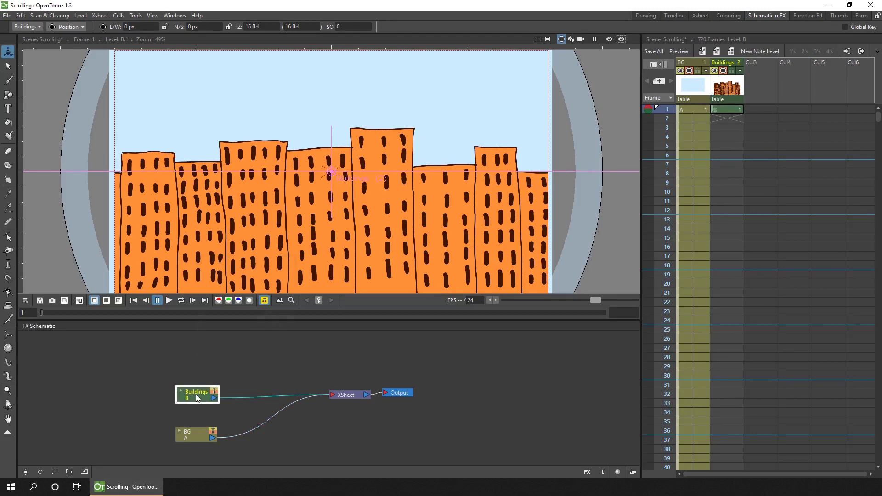
right_click(196, 394)
mouse_move(262, 261)
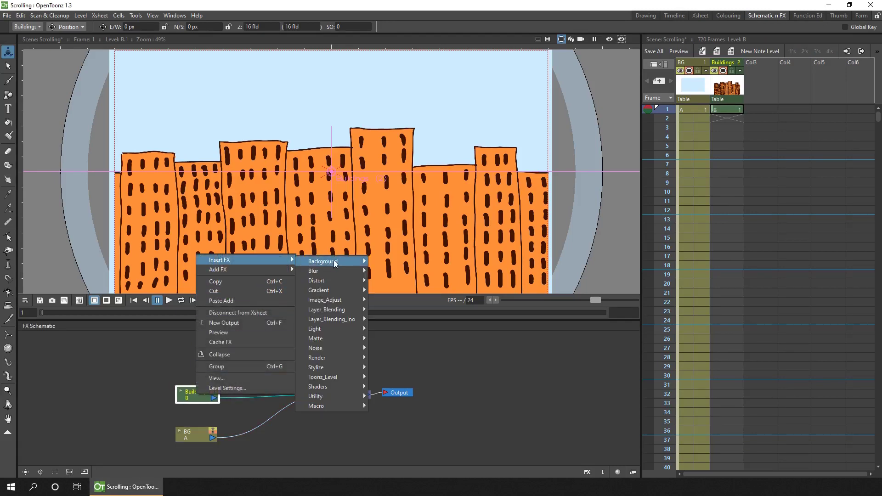
mouse_move(338, 262)
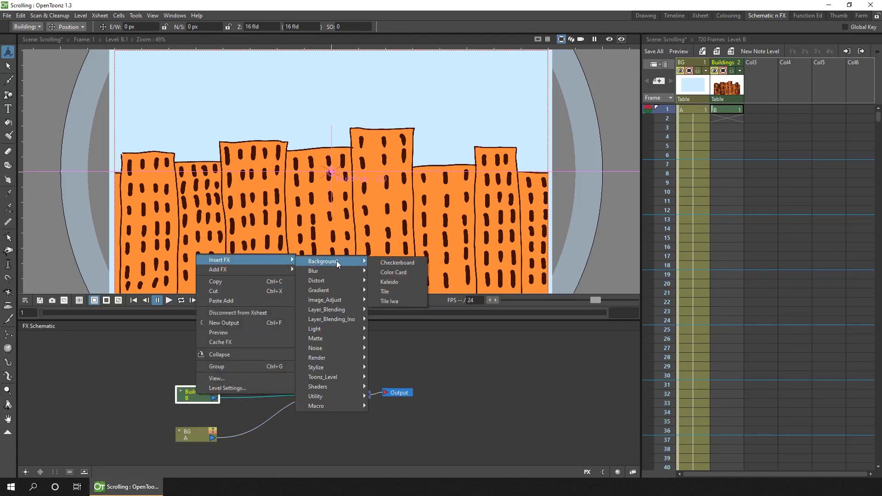
click(393, 291)
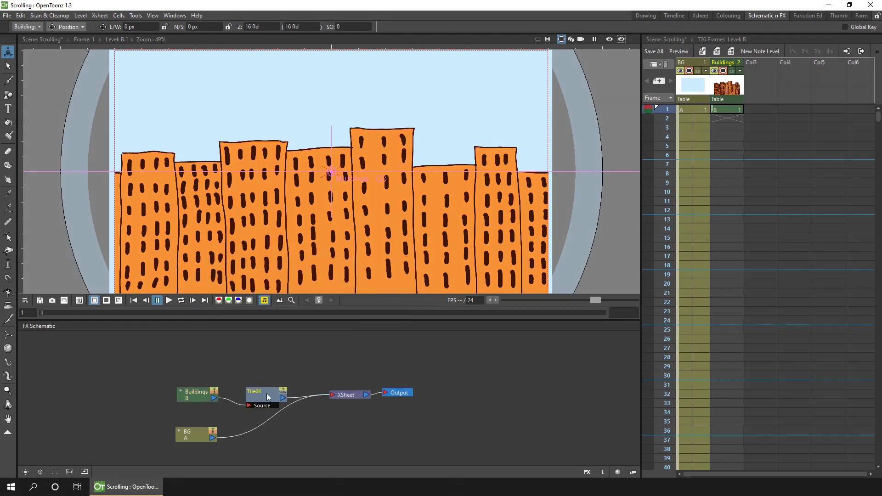
drag(265, 389, 264, 381)
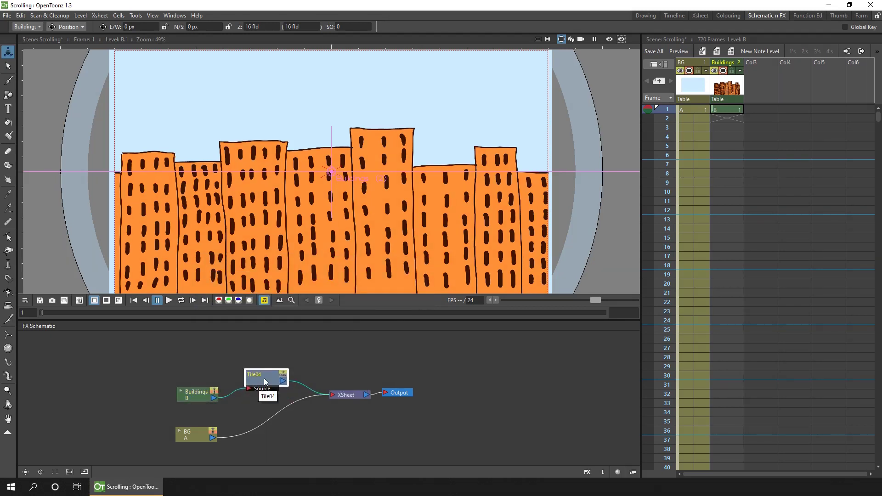
double_click(266, 375)
drag(606, 358, 526, 295)
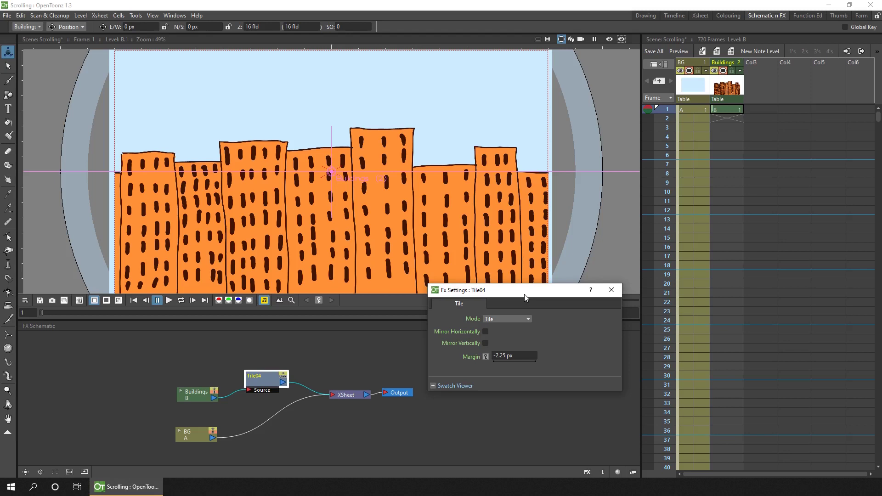
Step: Set Tile04's Mode to Tile Horizontally and its Margin to 0 px
drag(522, 305, 523, 306)
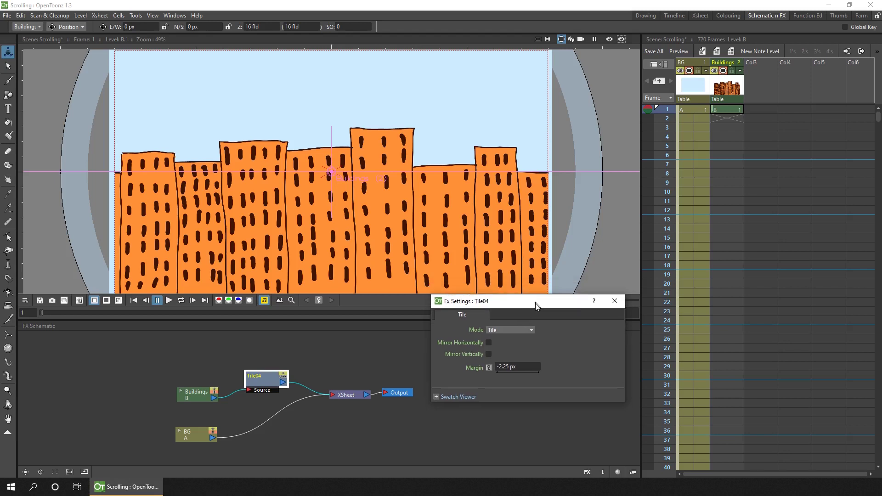
click(514, 330)
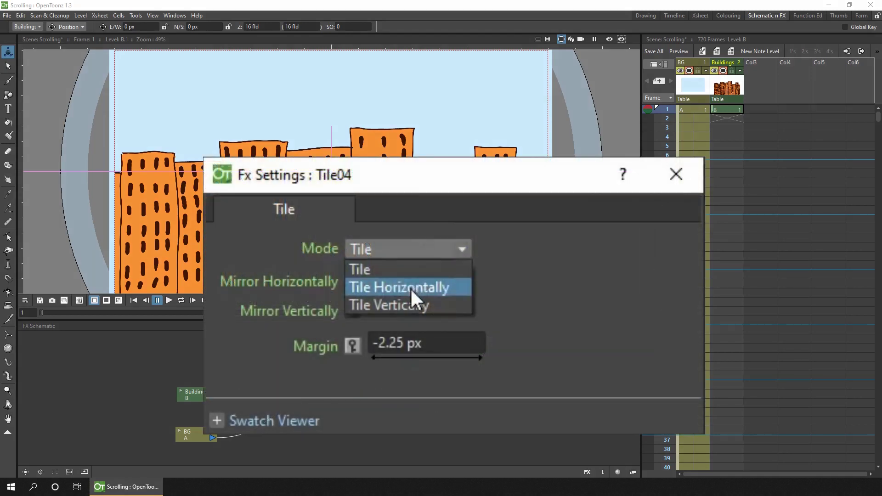
click(410, 288)
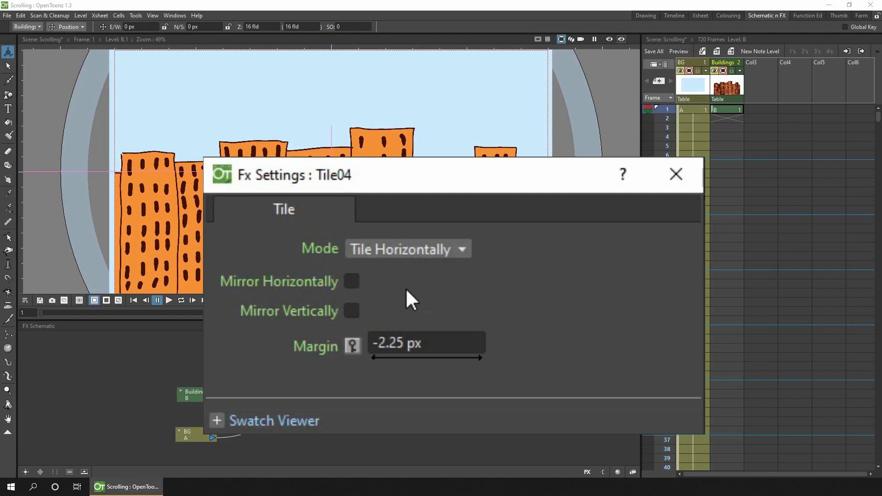
click(436, 342)
text(0)
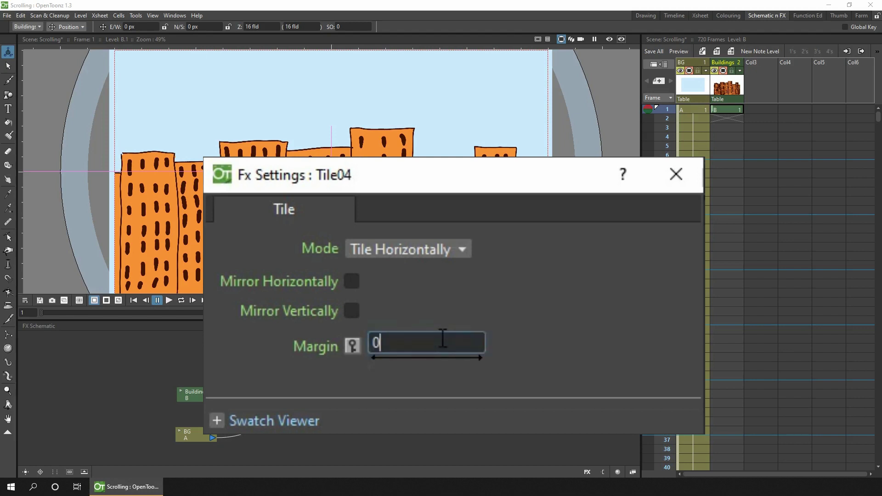
key(Return)
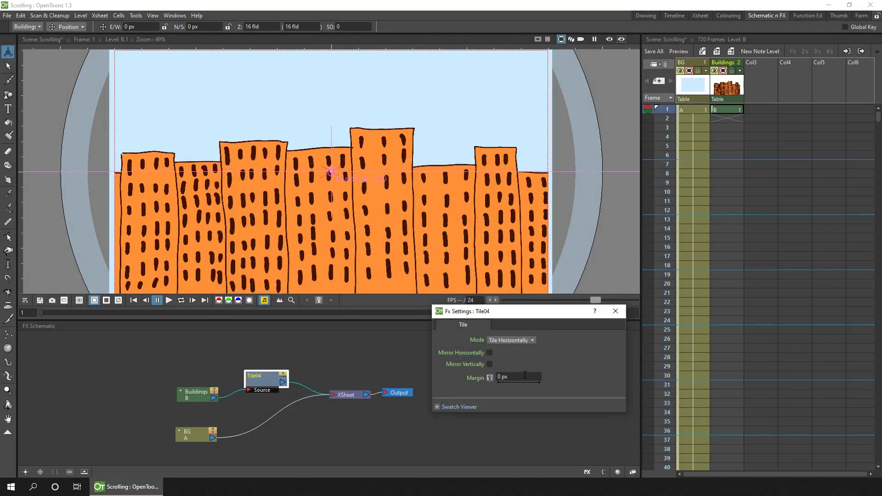
Step: Lock N/S movement, slide Buildings far left past the camera, then discard the trial key
click(610, 41)
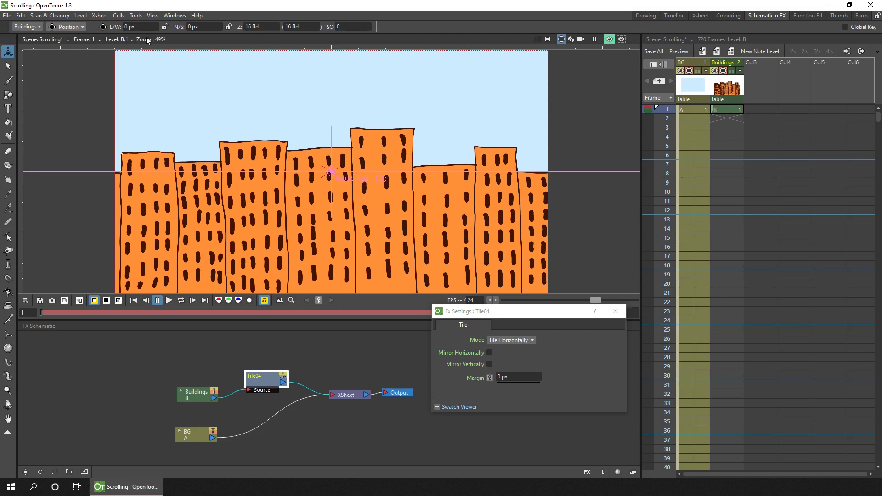
click(227, 26)
drag(440, 261, 337, 259)
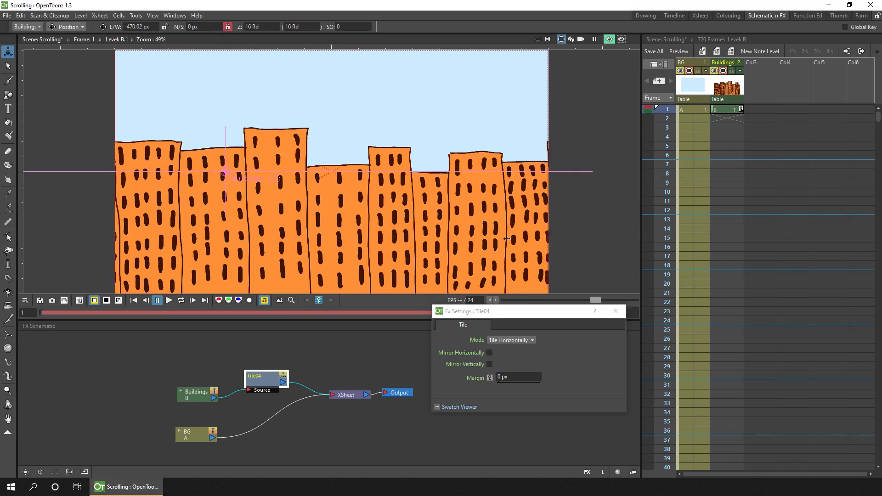
drag(507, 239, 379, 244)
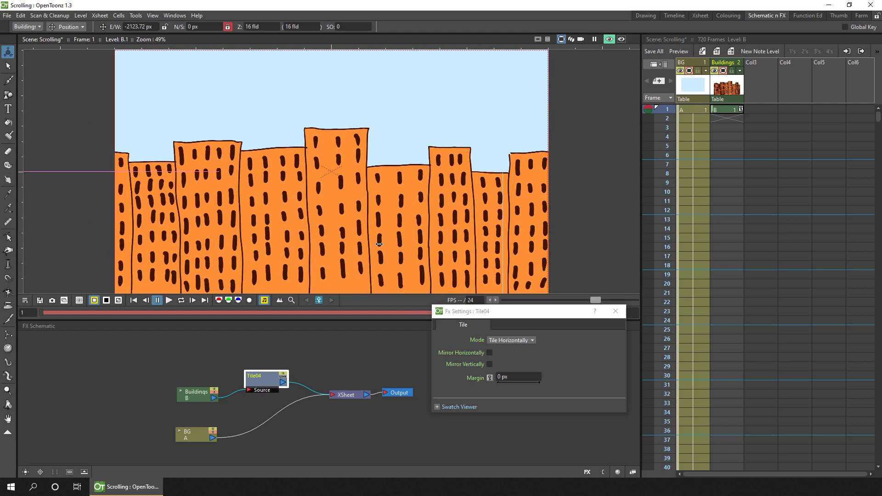
scroll(478, 204, down, 5)
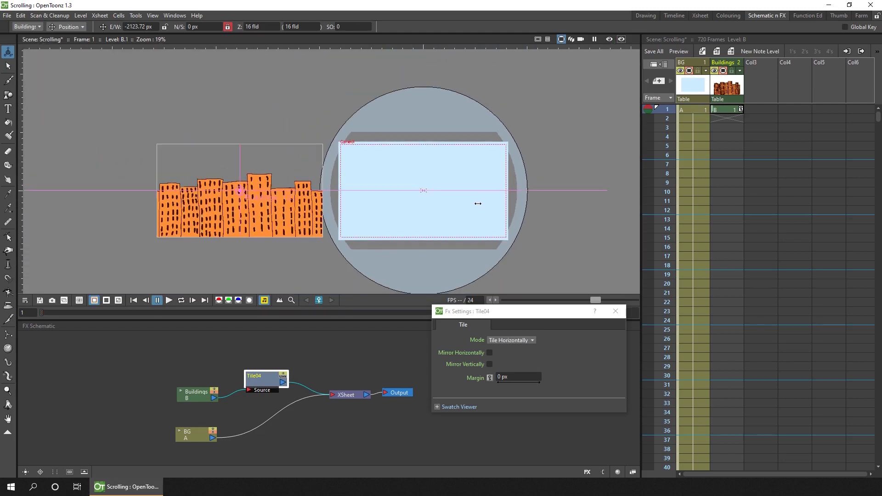
drag(280, 245, 252, 234)
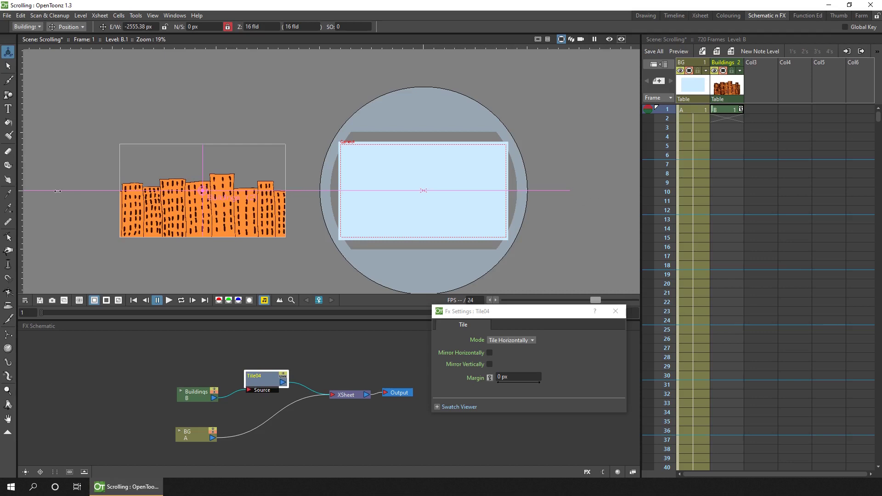
click(742, 109)
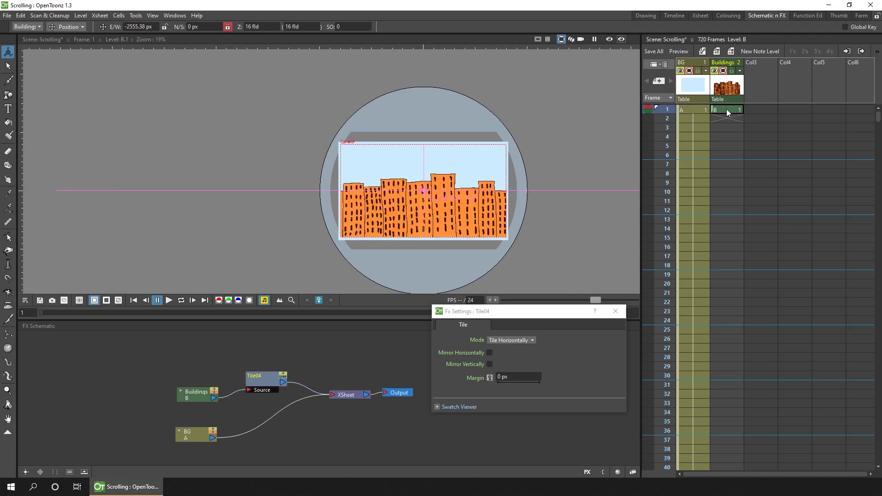
Step: Key the Buildings position on frame 1 and repeat its cell up to frame 240
click(727, 109)
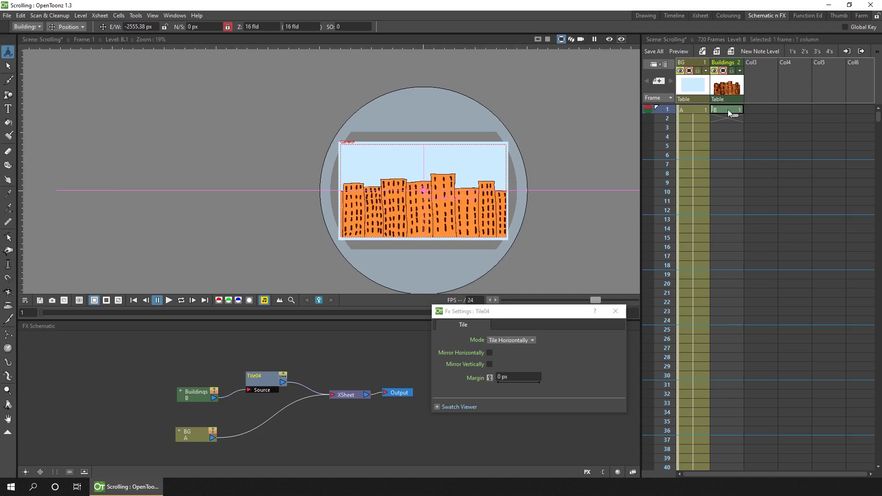
click(320, 300)
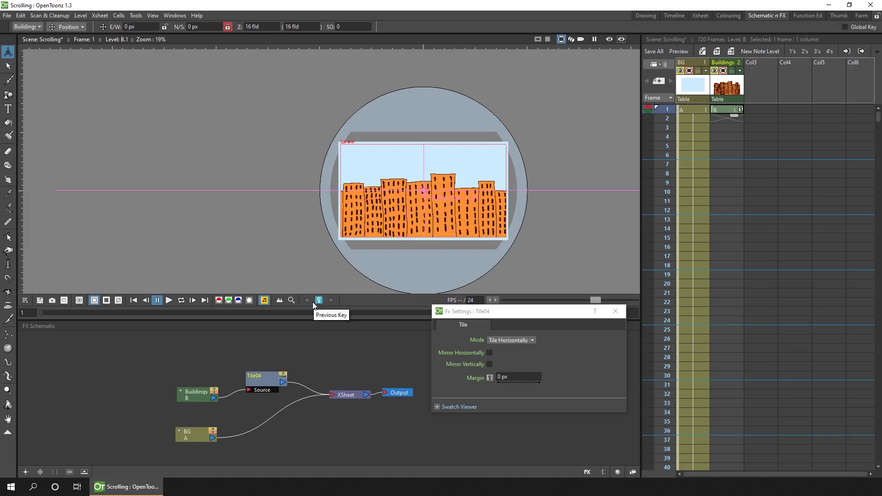
right_click(728, 109)
mouse_move(777, 179)
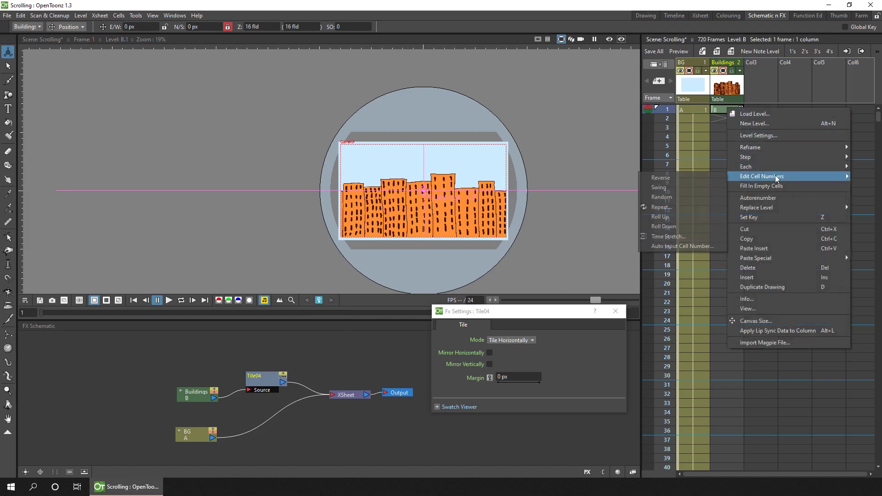
click(674, 210)
click(519, 246)
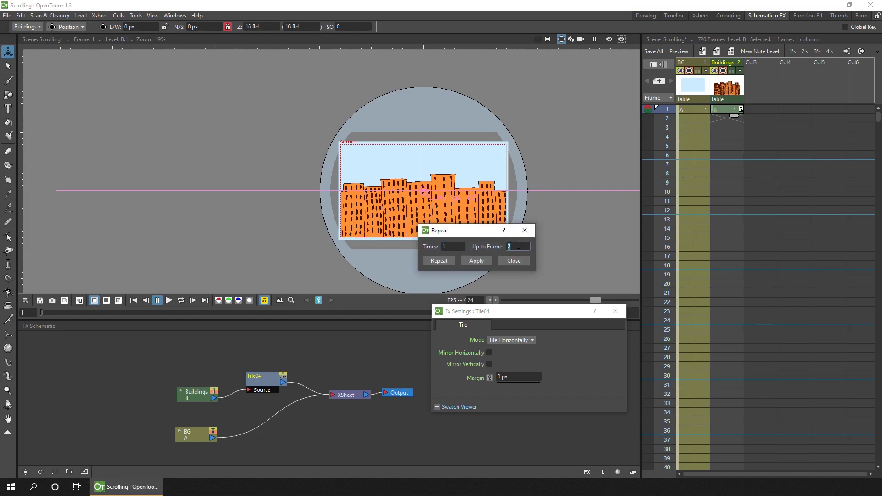
text(240)
click(438, 261)
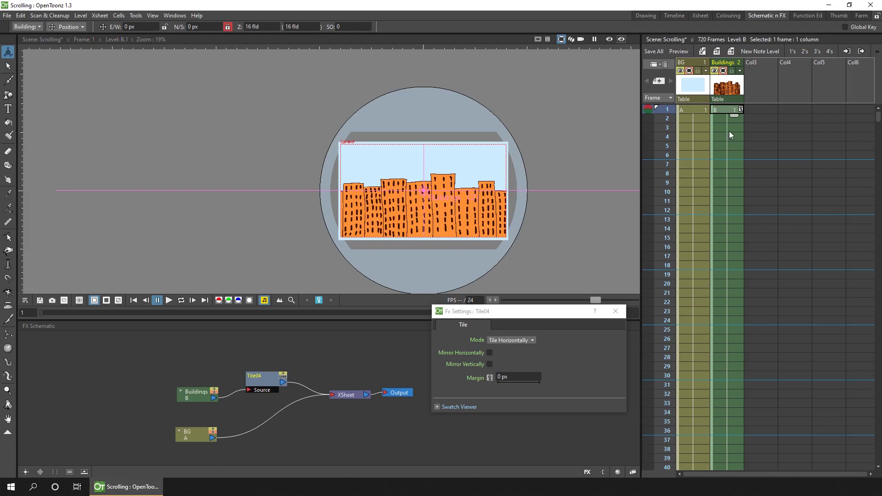
Step: Set the playback markers automatically from frame 3's row options
click(732, 127)
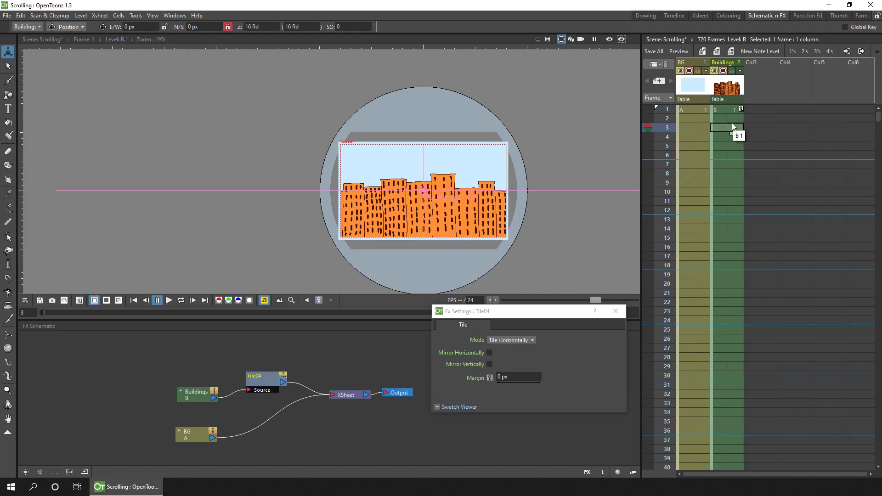
right_click(664, 130)
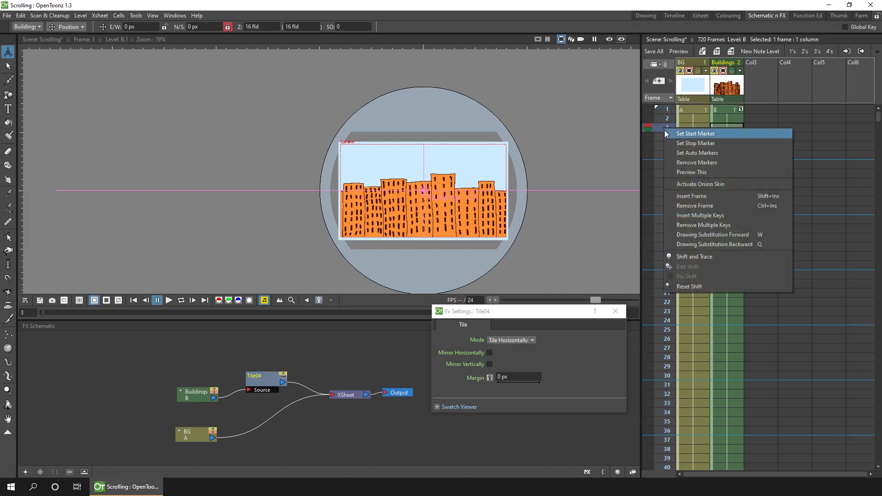
click(701, 154)
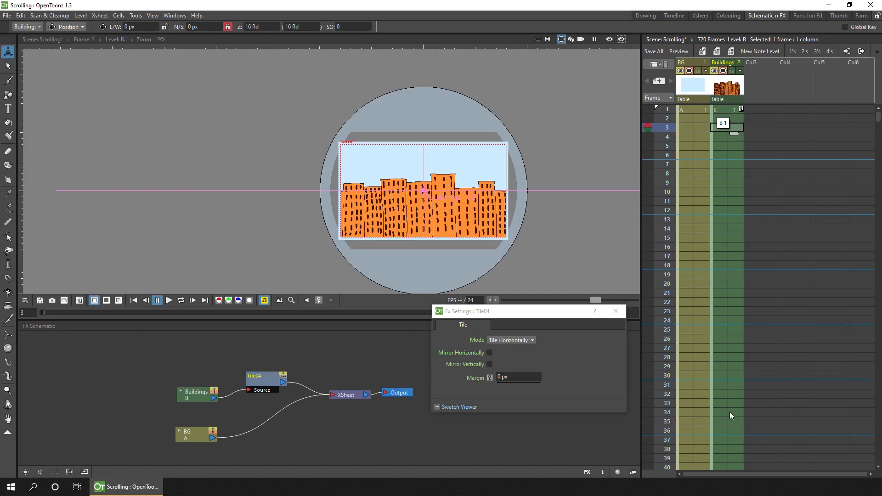
Step: Key the Buildings level at E/W -1920 px on frame 36
click(727, 430)
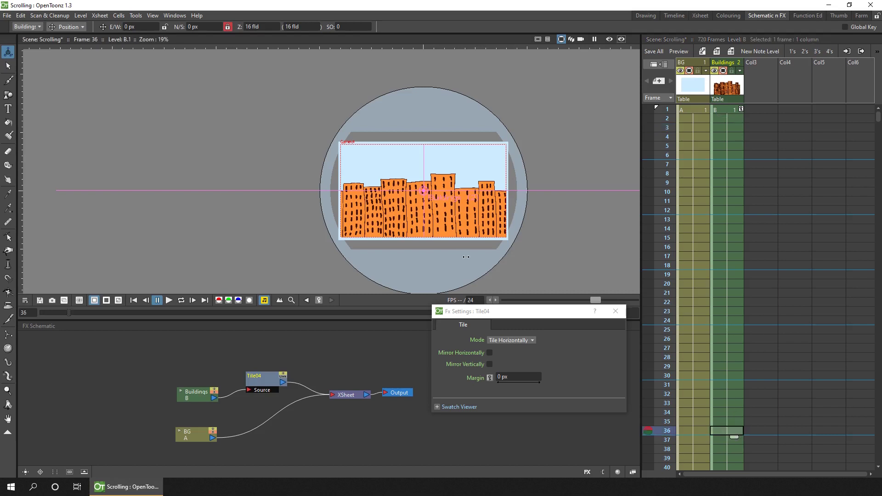
drag(466, 256, 298, 266)
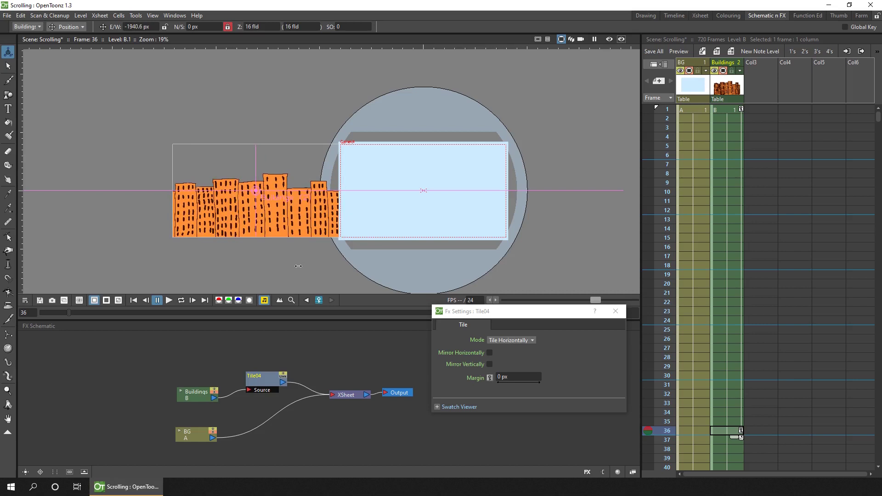
click(155, 27)
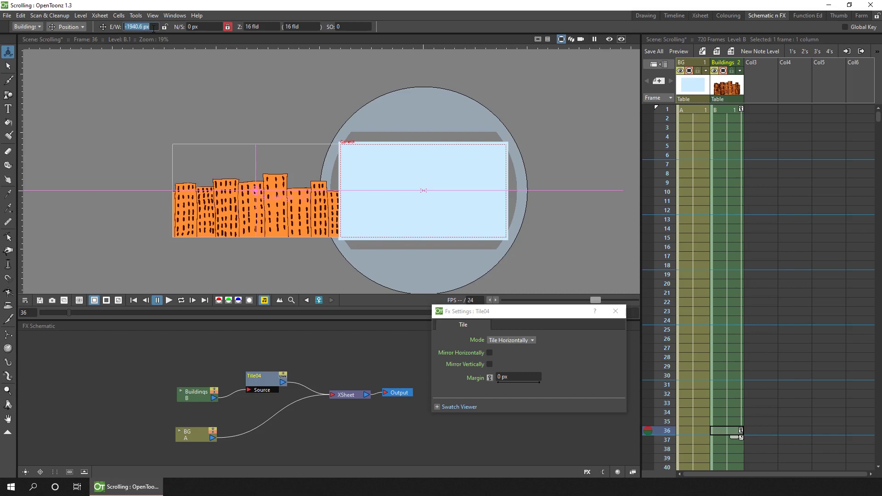
text(-1920)
key(Return)
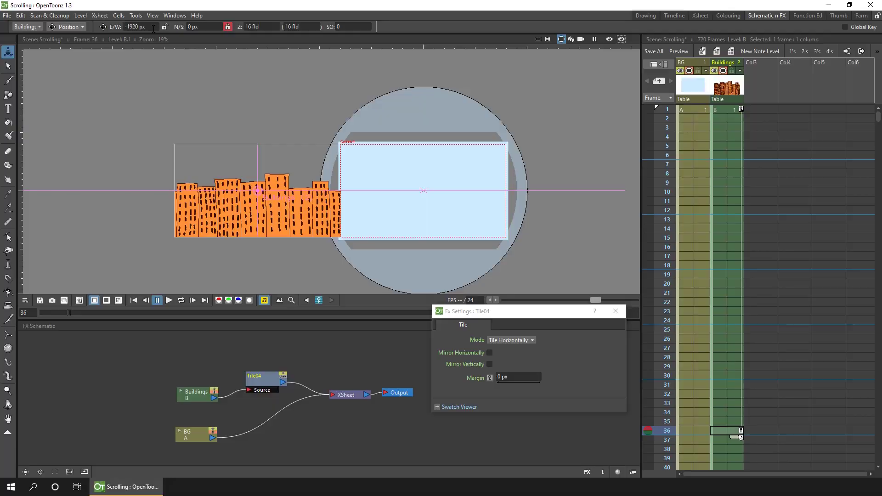
Step: Compare frames 1 and 36 to check the slide, ending on frame 35
mouse_move(667, 110)
mouse_down()
mouse_move(667, 432)
mouse_move(667, 111)
mouse_up()
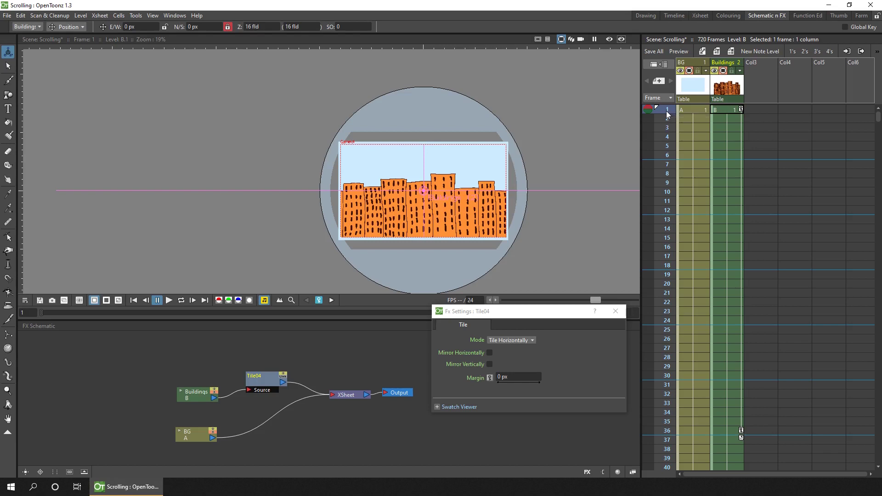
click(660, 431)
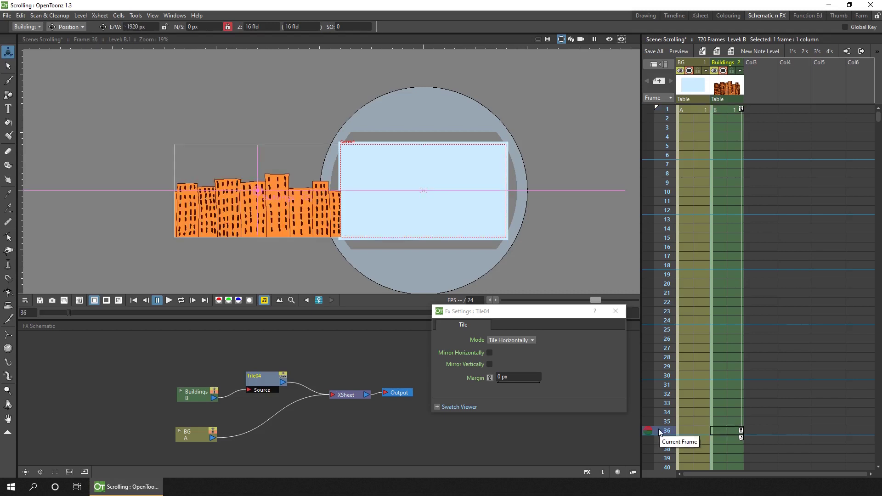
click(660, 109)
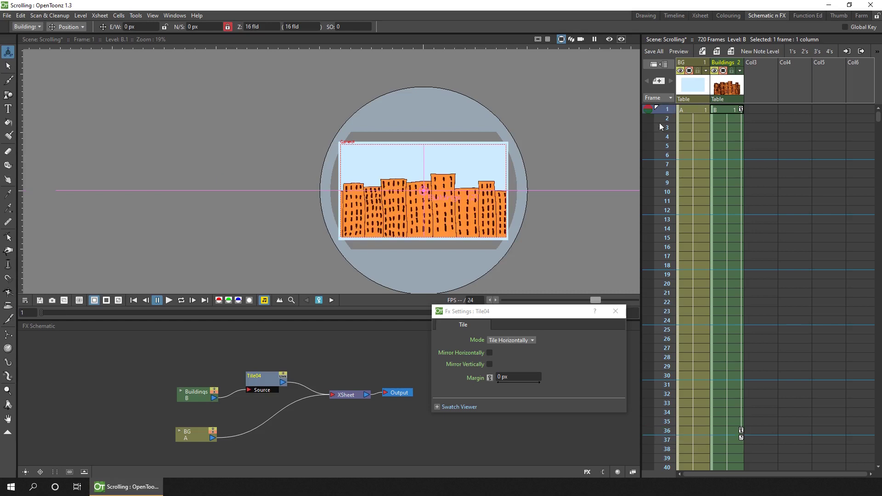
click(663, 432)
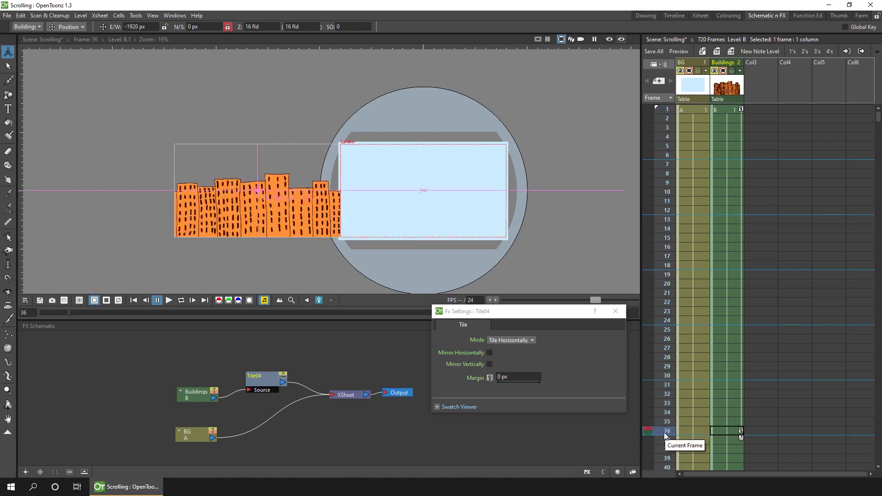
click(727, 422)
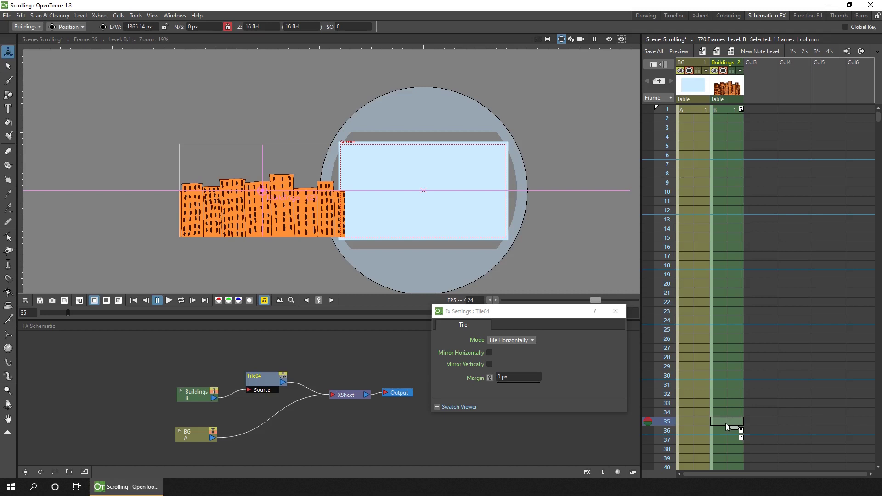
Step: Add a Buildings position key at frame 35 and turn on key cycling from frame 36
click(319, 300)
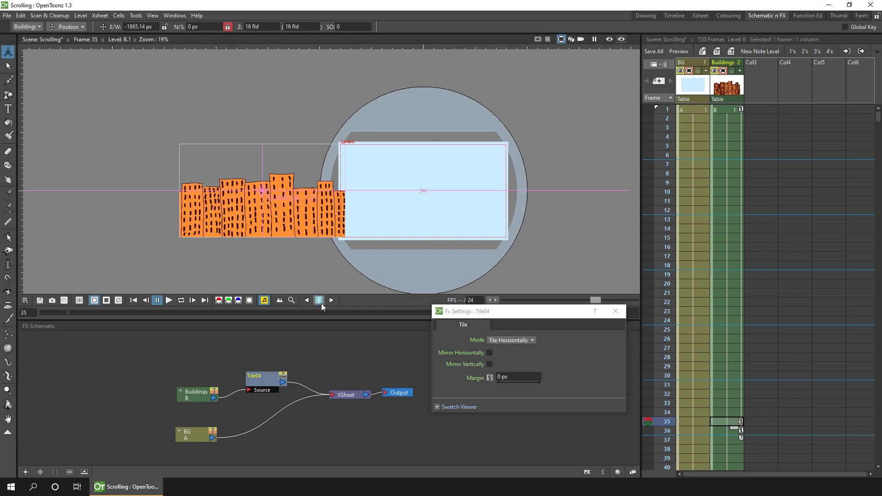
click(742, 433)
click(741, 431)
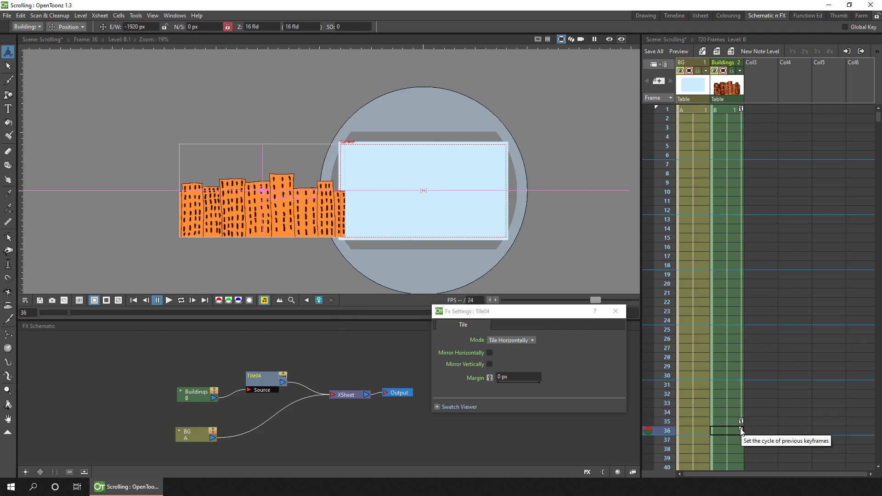
click(742, 431)
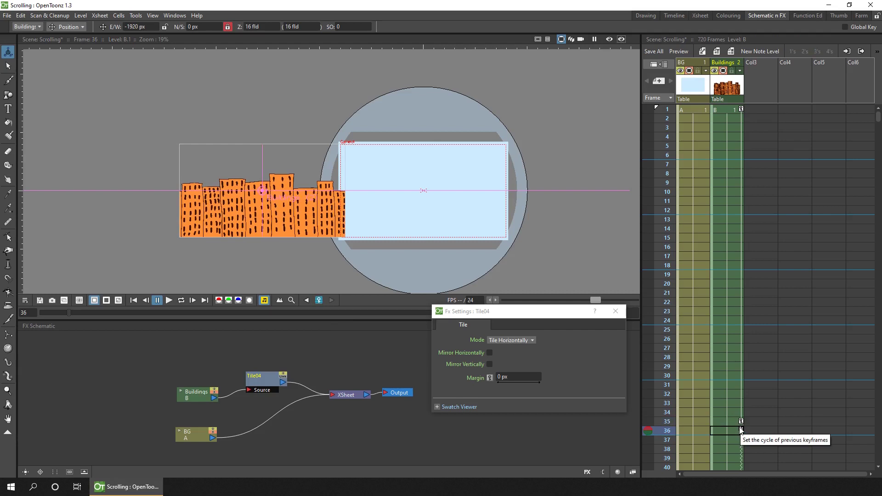
Step: Rewind to frame 1 and loop-play the repeating skyline scroll, then stop
click(133, 301)
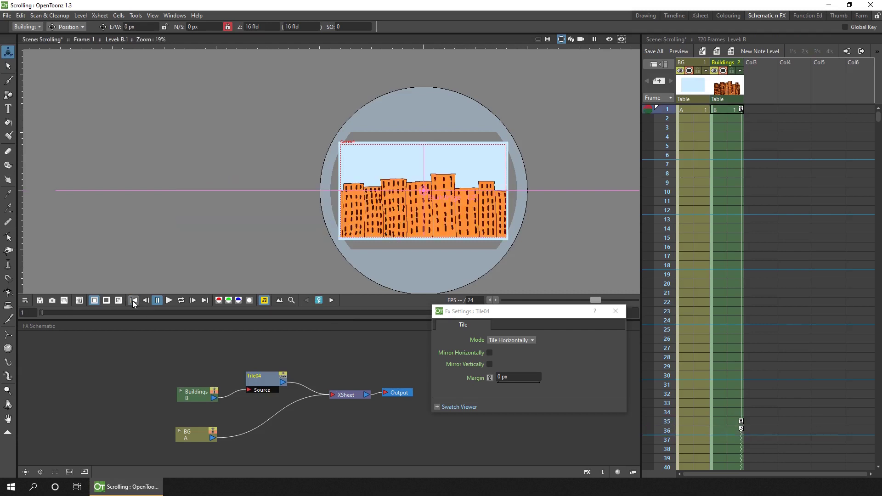
click(181, 302)
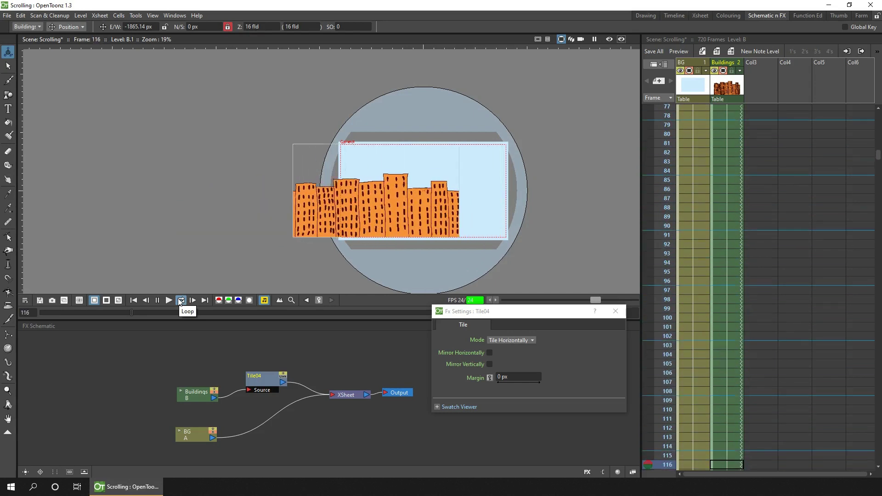
click(134, 301)
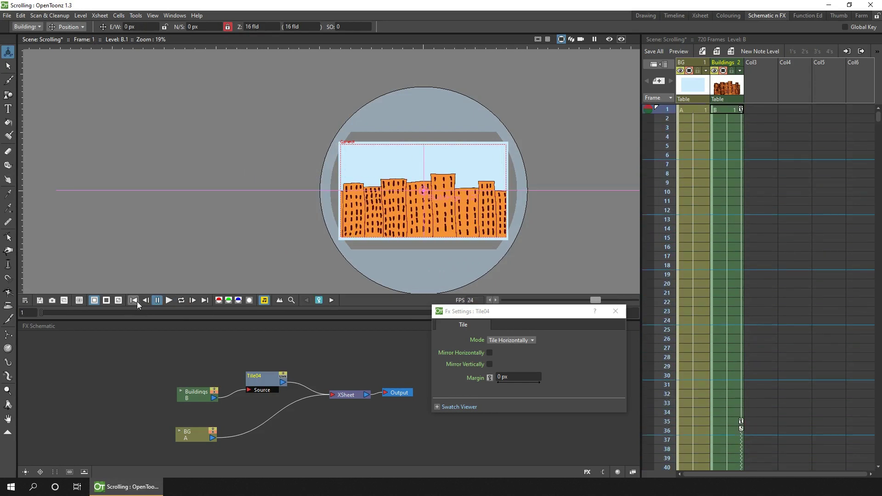
Step: Loop-play the rendered skyline preview and enlarge the viewer area
click(609, 39)
click(615, 312)
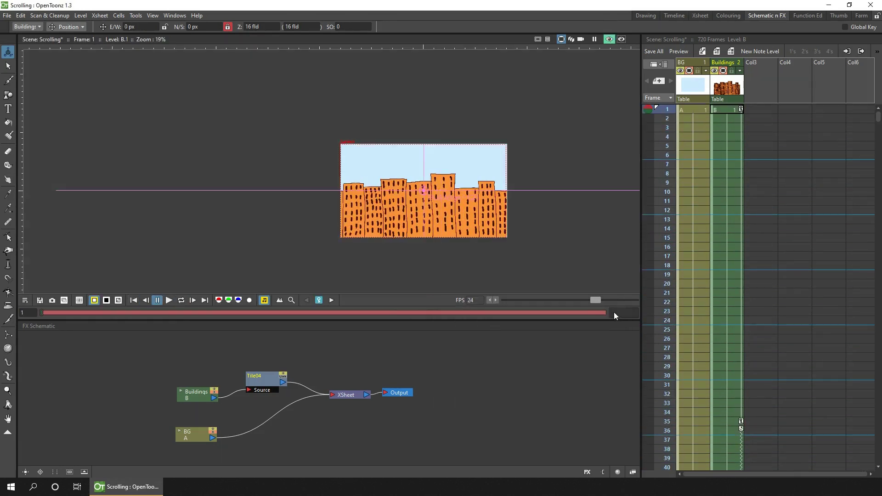
click(181, 300)
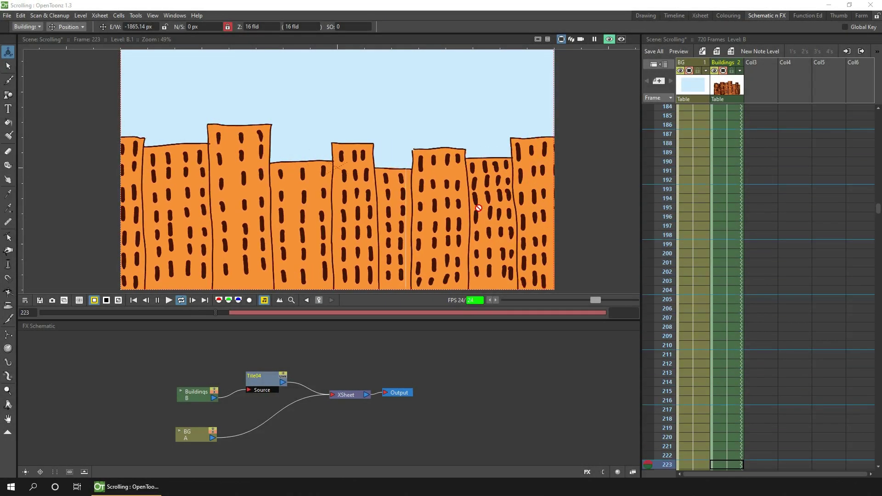
drag(503, 321, 503, 348)
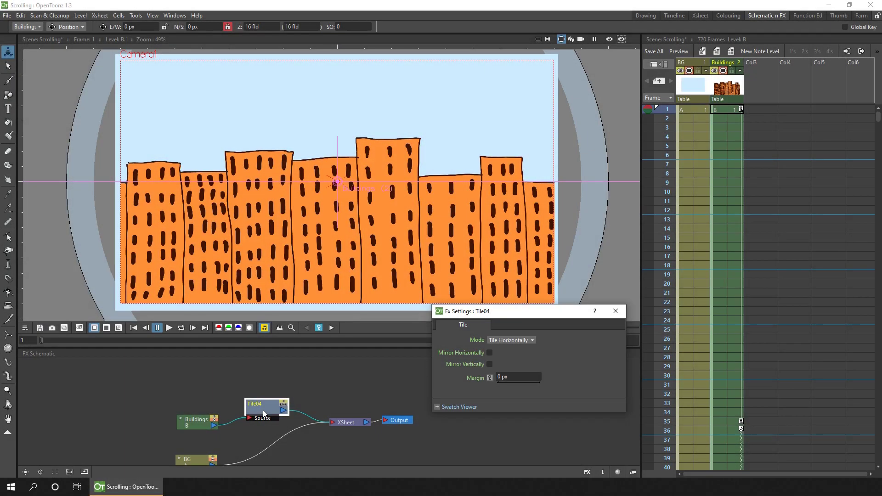
Step: Switch Tile04's mode to Tile Vertically and check the stacked rows in preview
click(522, 342)
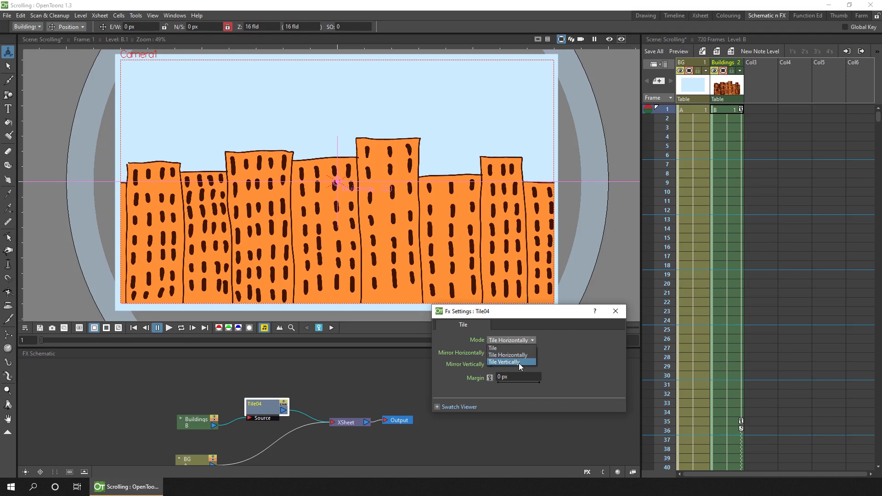
click(519, 363)
click(609, 41)
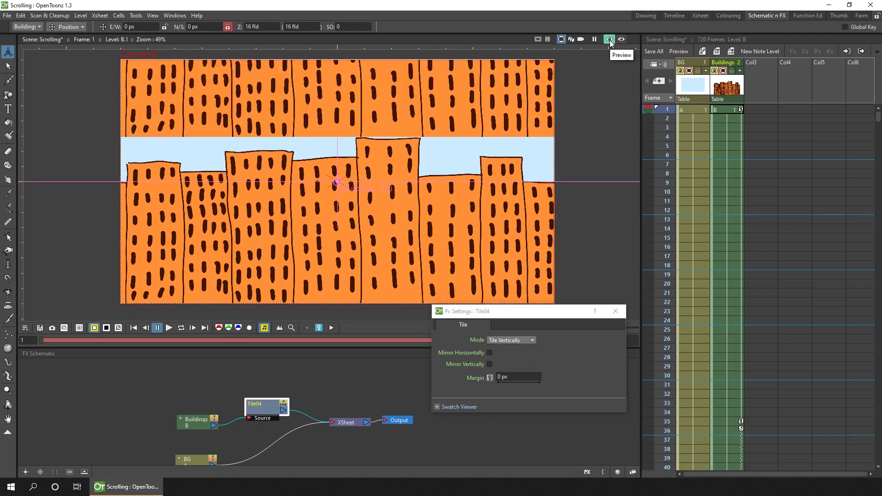
click(609, 40)
Step: Create a new drawing level G at frame 1 of Col3
click(755, 111)
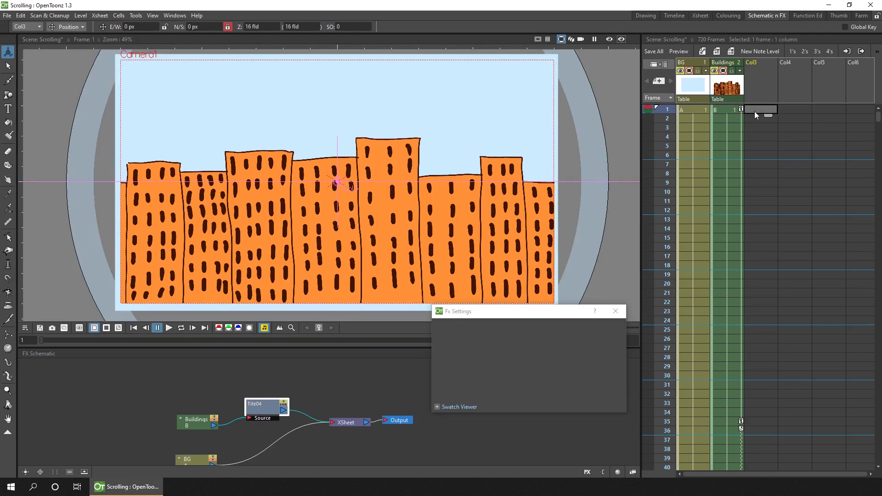
click(724, 70)
key(alt+n)
key(Return)
Step: Brush a narrow building outline with a column of window boxes
key(b)
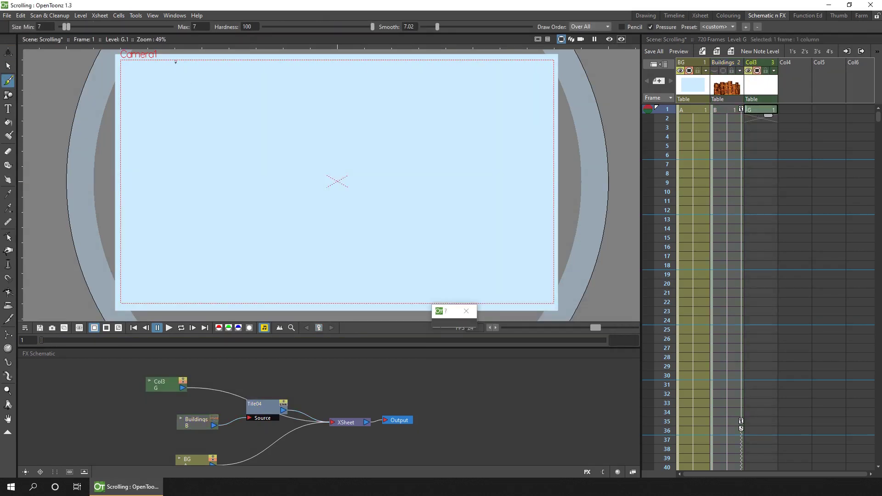
mouse_move(197, 60)
mouse_down()
mouse_move(188, 302)
mouse_move(208, 303)
mouse_move(197, 68)
mouse_up()
key(ctrl+z)
drag(193, 109, 193, 112)
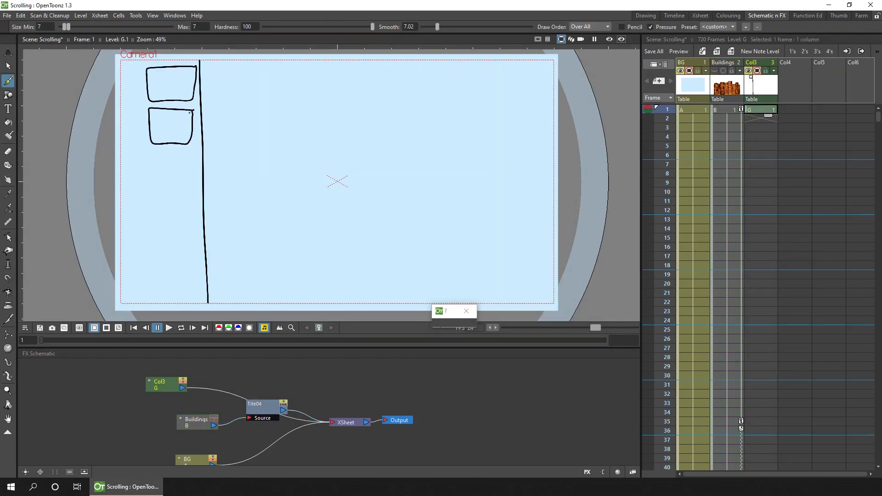
drag(193, 155, 193, 156)
mouse_move(196, 191)
mouse_down()
mouse_move(192, 227)
mouse_move(197, 192)
mouse_up()
drag(197, 236, 198, 238)
drag(198, 277, 198, 278)
drag(121, 68, 120, 102)
drag(121, 107, 121, 145)
drag(120, 154, 121, 227)
drag(120, 239, 135, 277)
drag(121, 279, 135, 303)
Step: Fill the building walls with a new brown style and the windows with teal
click(646, 15)
key(f)
click(851, 266)
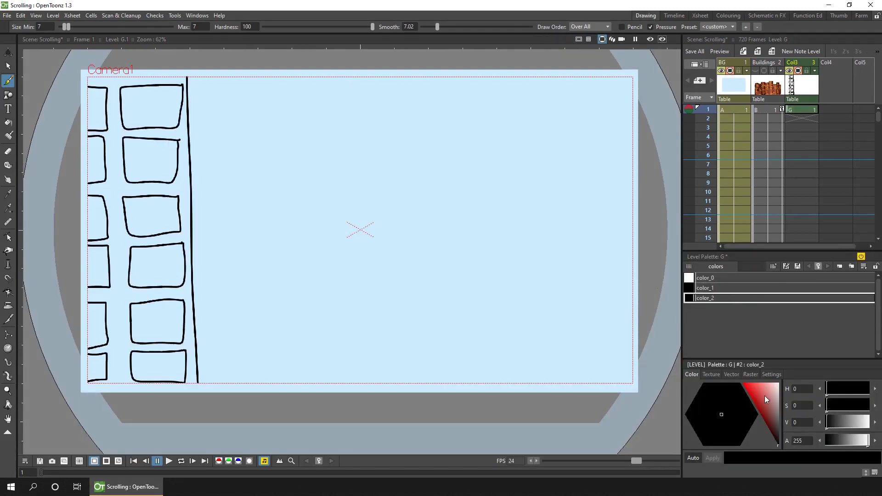
click(760, 402)
click(119, 96)
click(852, 266)
click(700, 418)
click(152, 106)
click(152, 161)
click(156, 267)
click(159, 321)
click(96, 218)
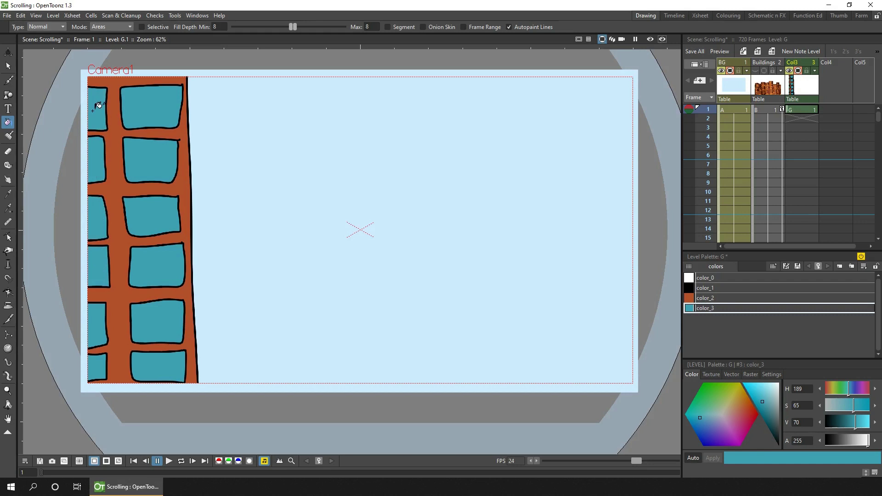
Step: Extend level G down the Col3 Xsheet to about frame 27
click(700, 15)
click(853, 111)
drag(858, 119, 856, 436)
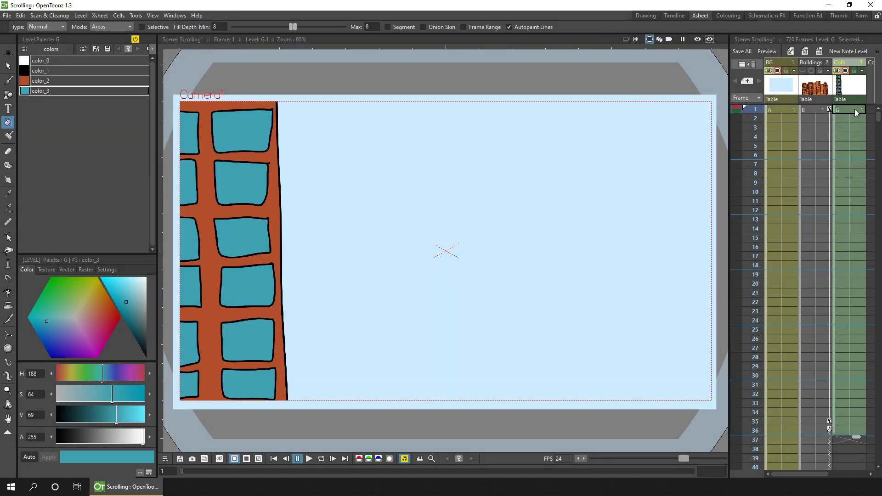
Step: Key the Col3 building at N/S -1080 px on frame 36
click(849, 115)
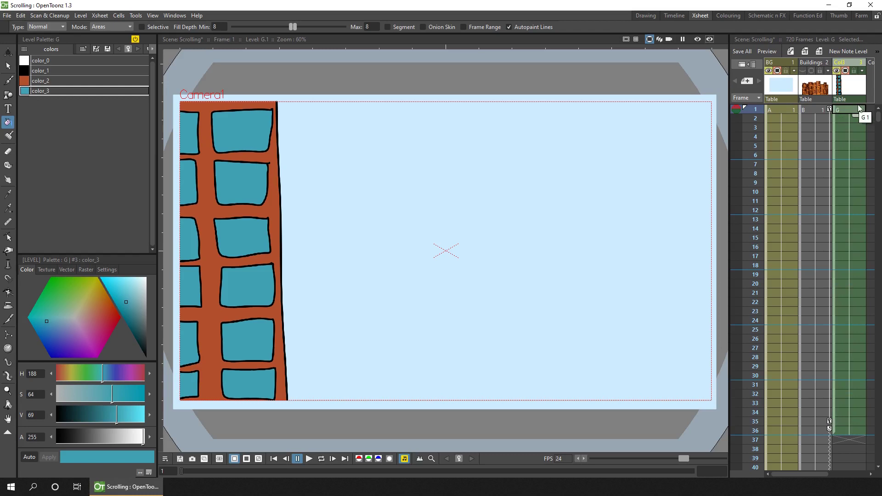
click(8, 53)
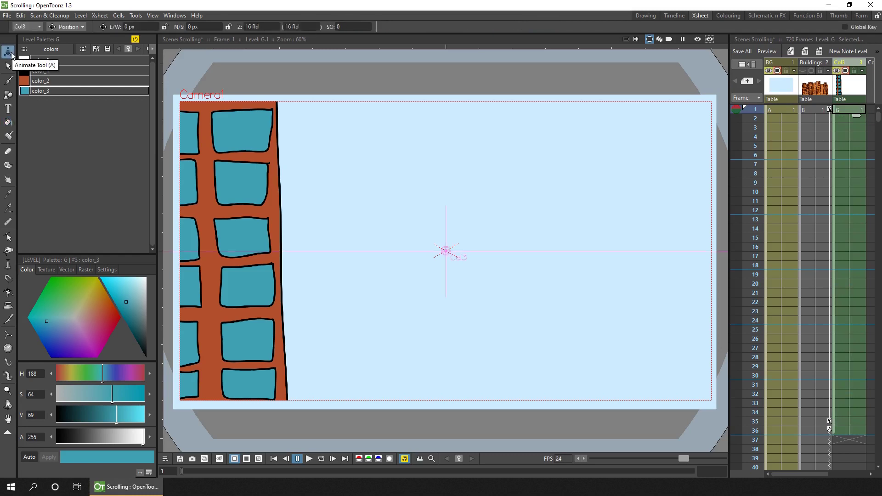
click(839, 430)
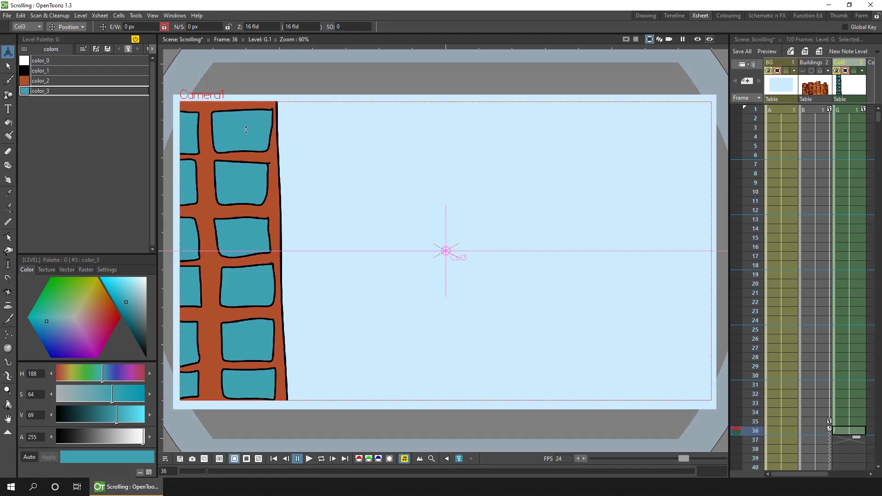
drag(246, 166, 253, 439)
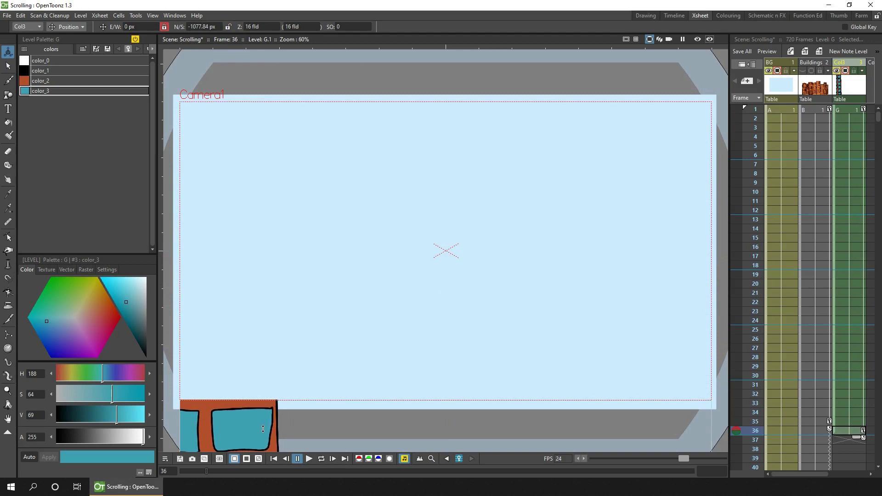
click(219, 26)
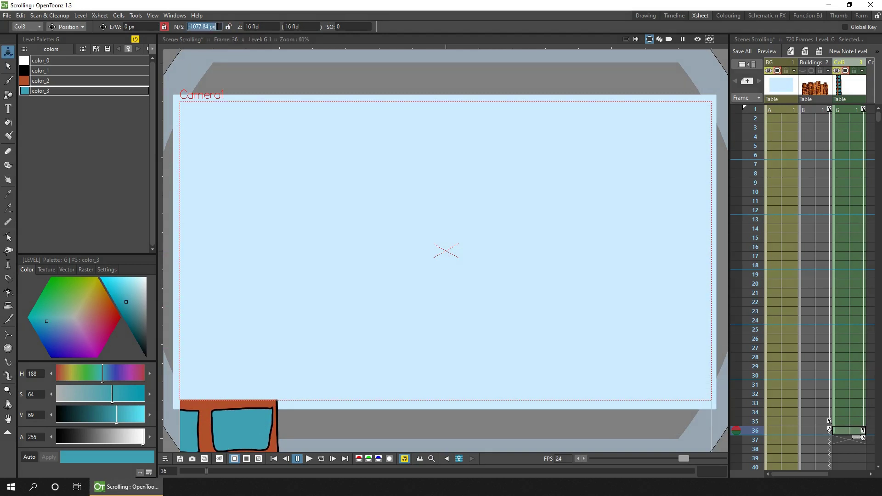
text(-1080)
key(Return)
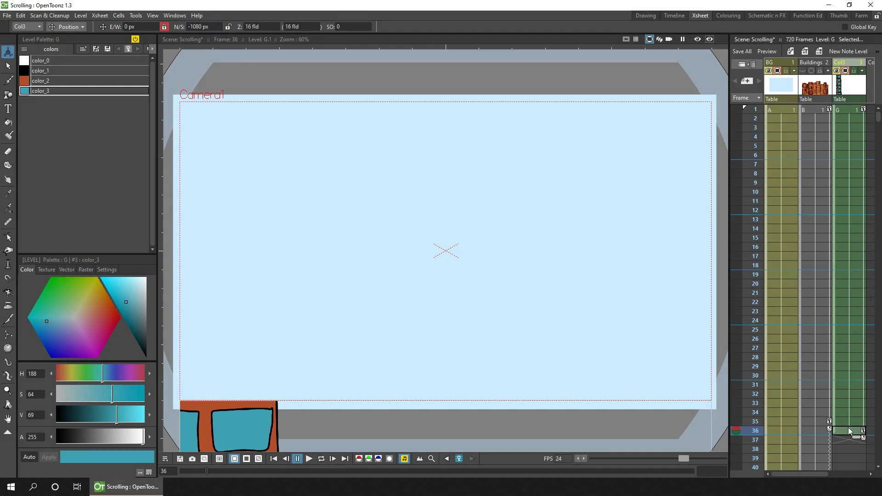
Step: Turn on key cycling at frame 36 and scrub past it to check the loop
click(850, 422)
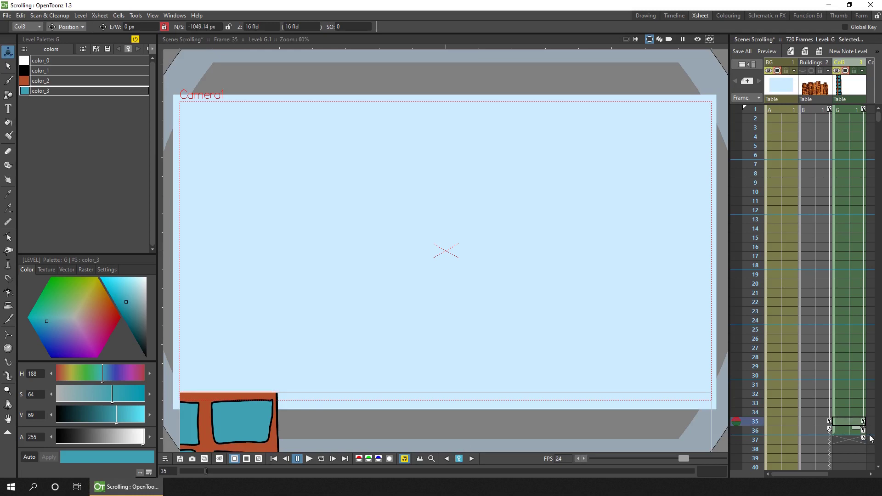
click(860, 433)
click(862, 435)
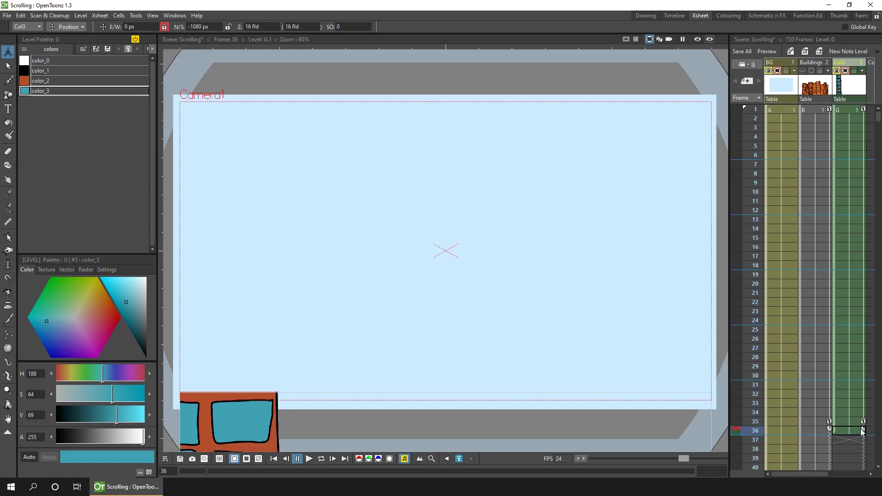
click(754, 438)
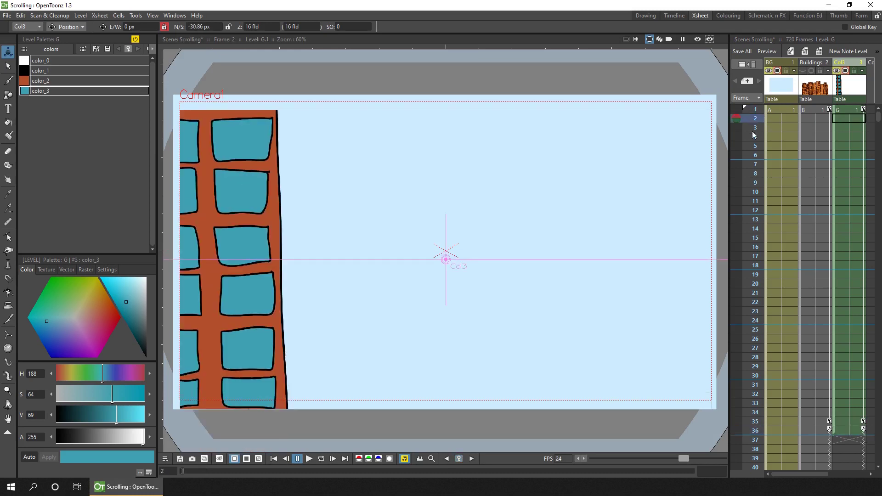
drag(753, 435, 749, 106)
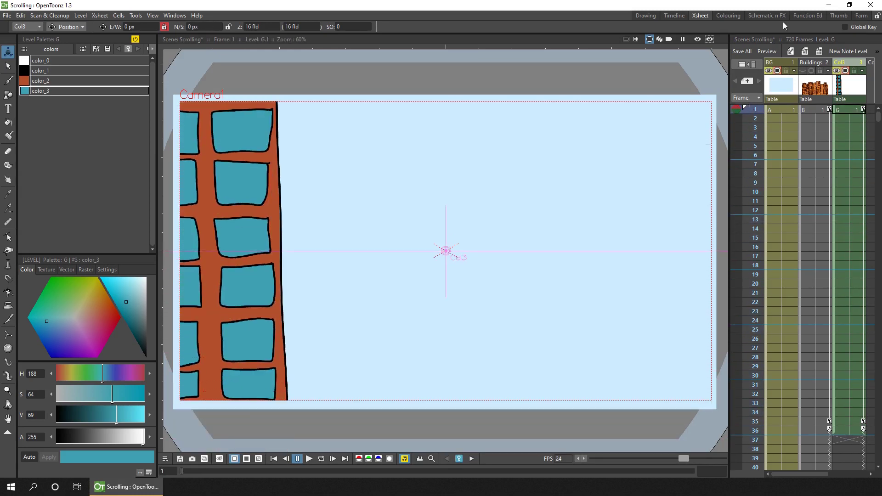
click(768, 15)
Step: Rearrange the schematic nodes and insert a Tile FX, Tile05, after Col3
drag(198, 422, 179, 429)
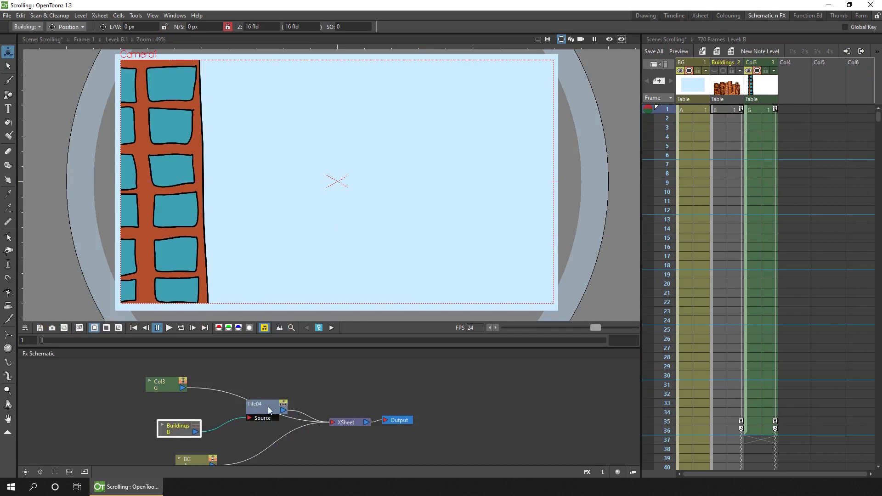
drag(268, 406, 250, 424)
drag(171, 388, 190, 381)
right_click(190, 382)
mouse_move(248, 246)
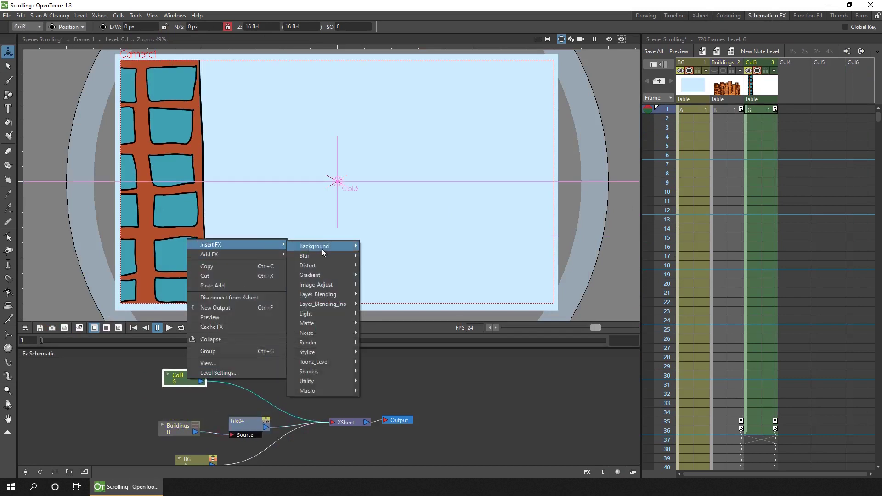
mouse_move(339, 250)
click(393, 275)
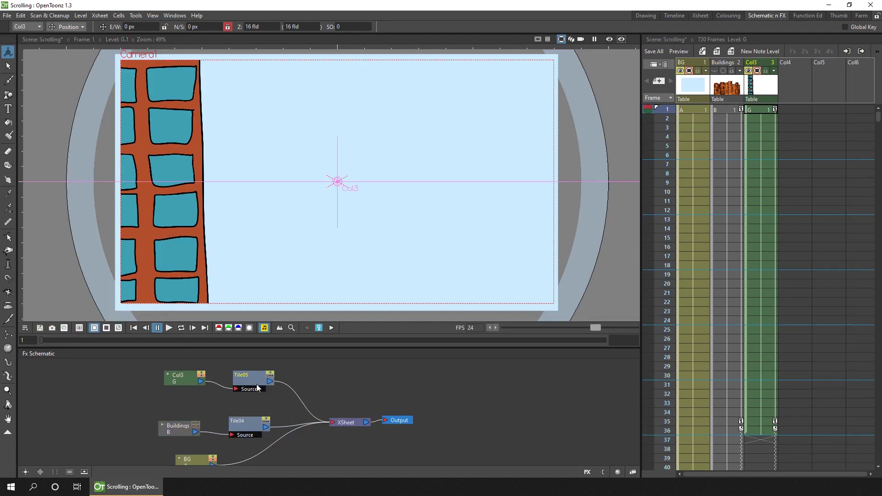
double_click(252, 380)
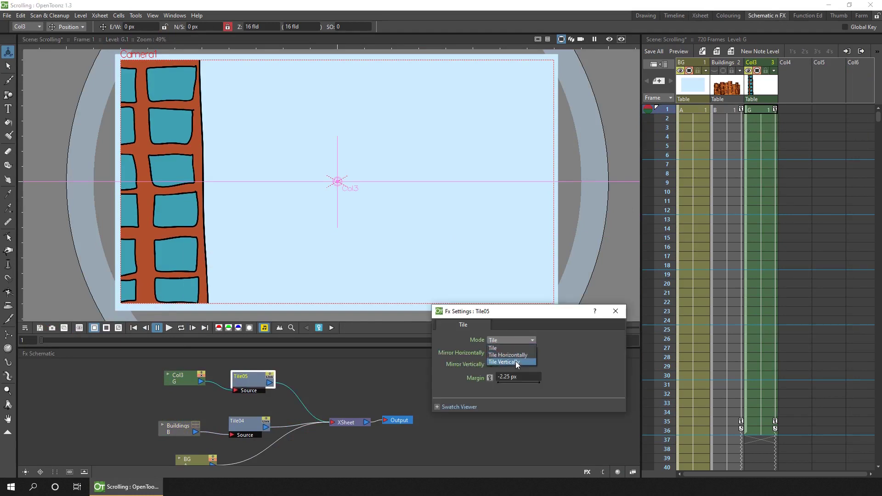
Step: Preview the Tile05 result, pause at frame 21, and reopen its settings
click(609, 39)
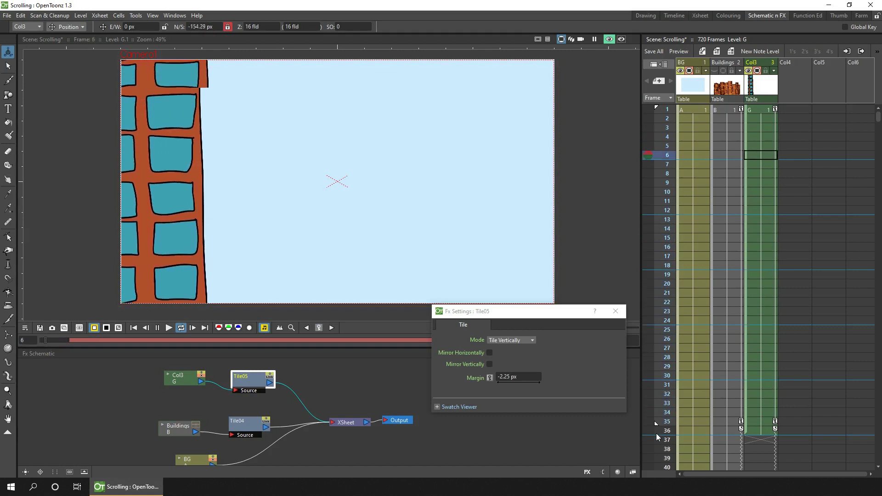
click(163, 327)
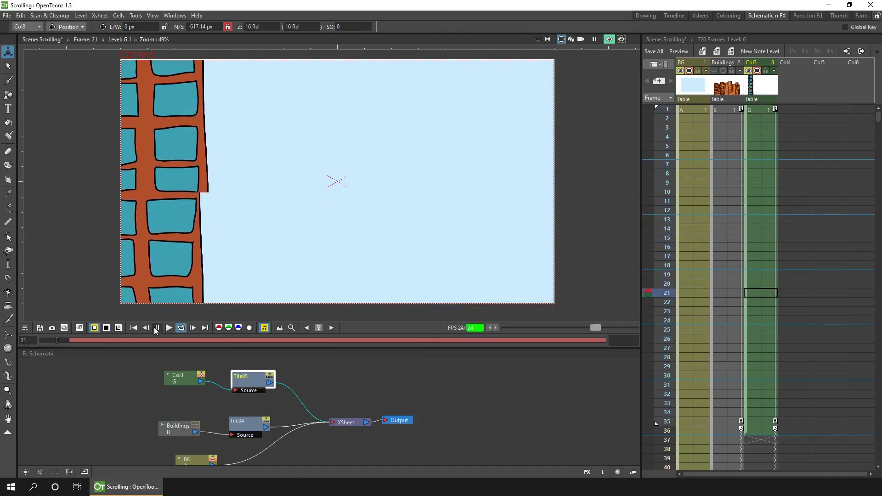
click(156, 327)
double_click(251, 382)
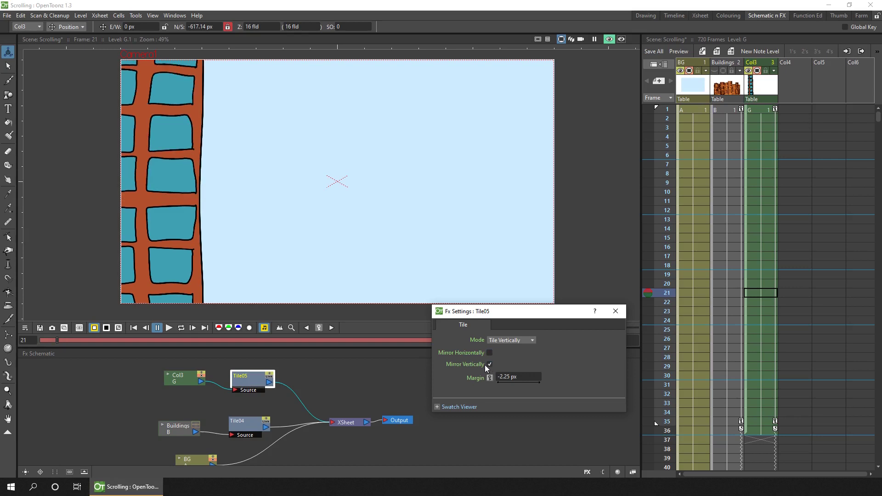
Step: Draw an X in the building's bottom window and a circle in its top window
click(11, 83)
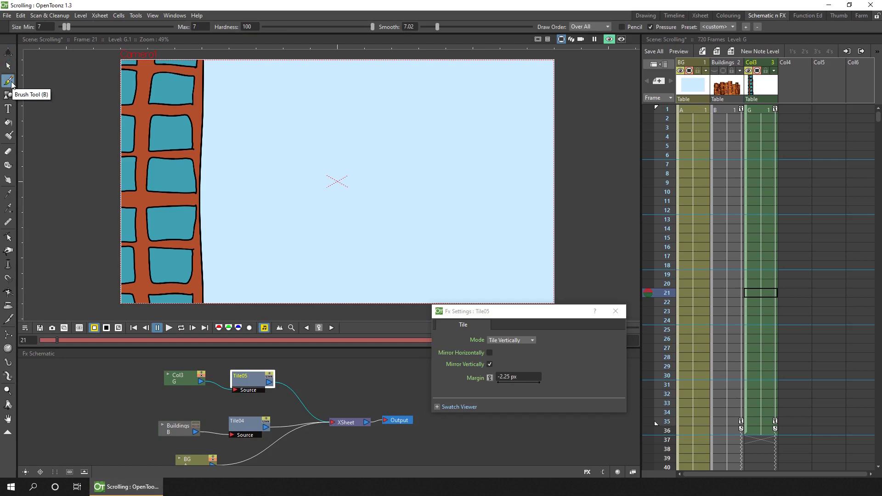
click(610, 39)
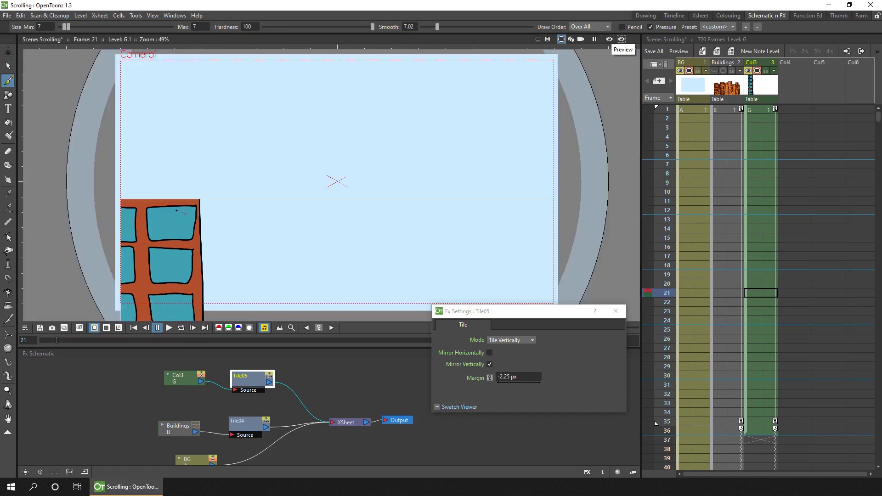
click(664, 111)
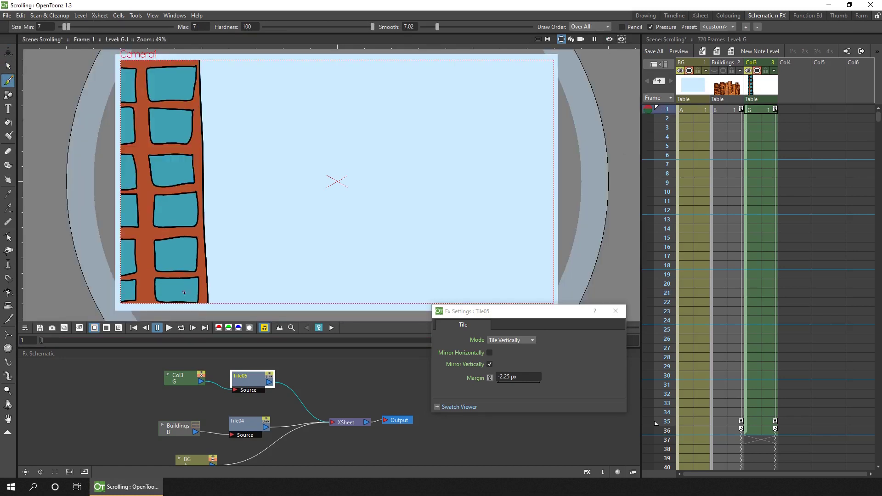
mouse_move(186, 286)
mouse_down()
mouse_move(169, 295)
mouse_move(193, 294)
mouse_up()
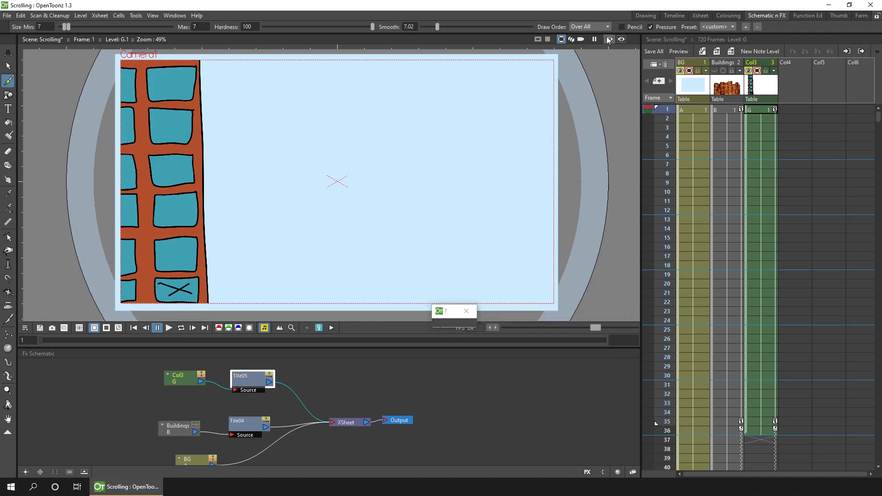
mouse_move(173, 75)
mouse_down()
mouse_move(161, 84)
mouse_move(175, 72)
mouse_up()
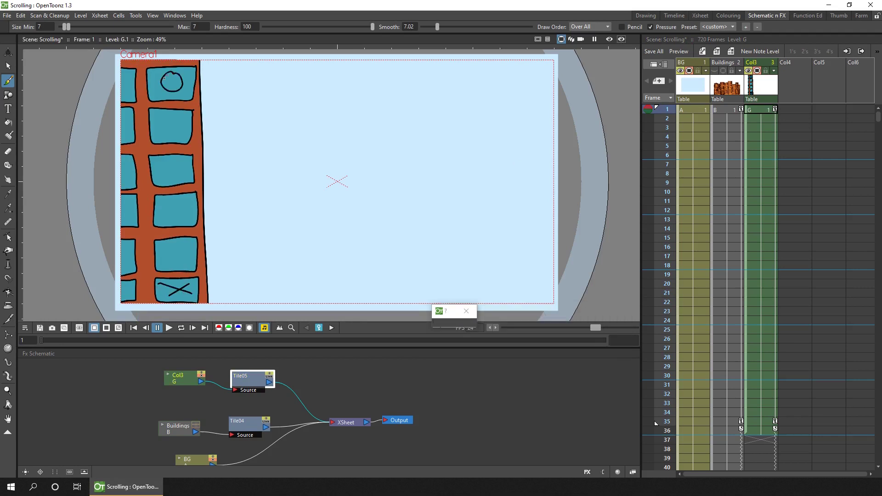
Step: Preview the tiling at frames 6, 10 and 14, then go to frame 35
click(608, 39)
click(667, 155)
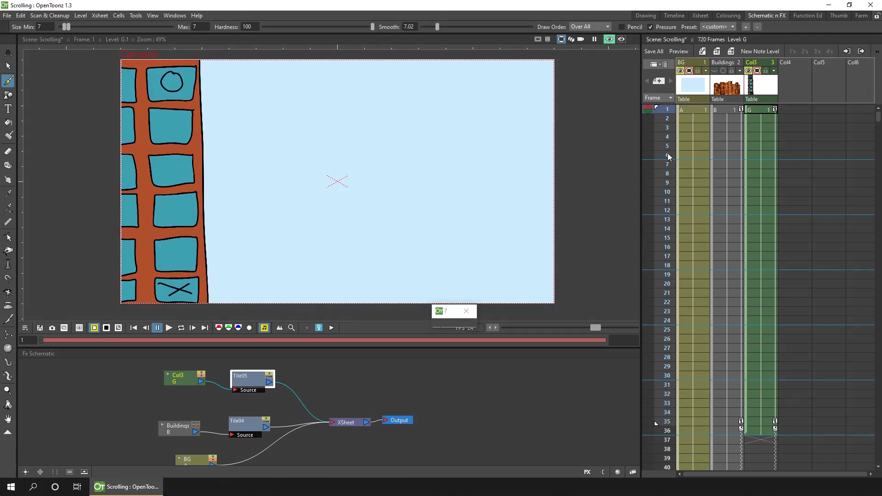
click(667, 193)
click(667, 228)
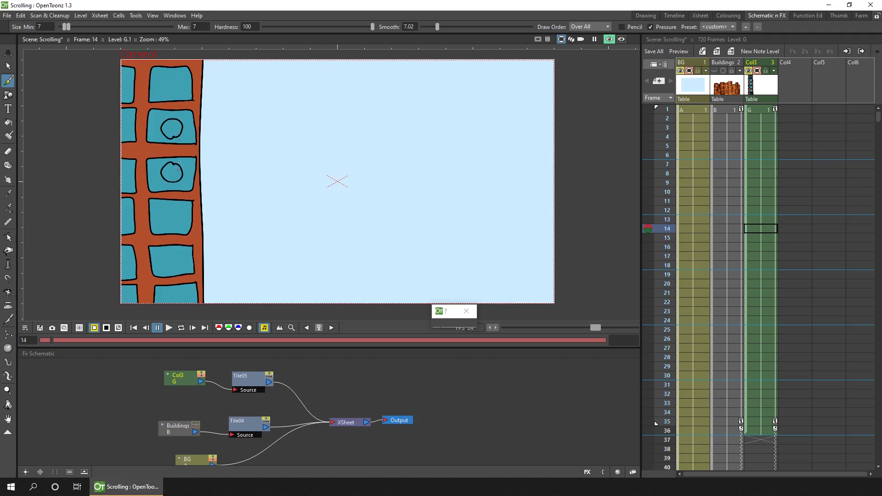
click(610, 40)
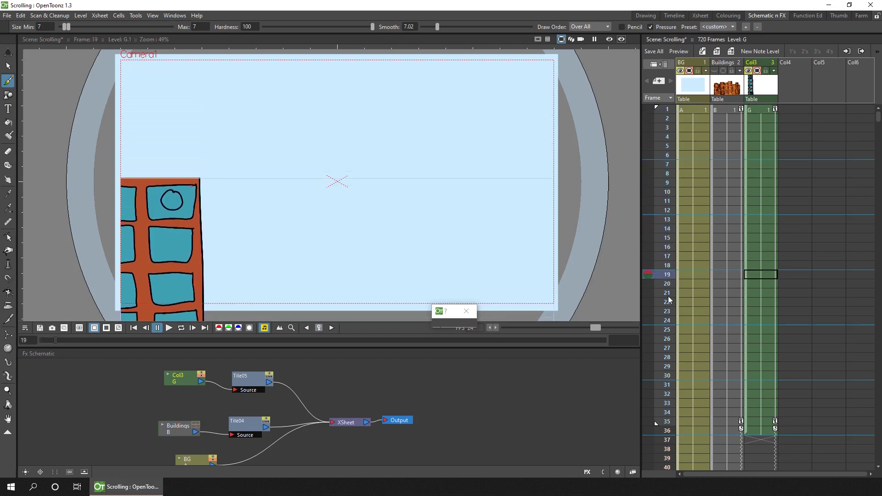
click(663, 420)
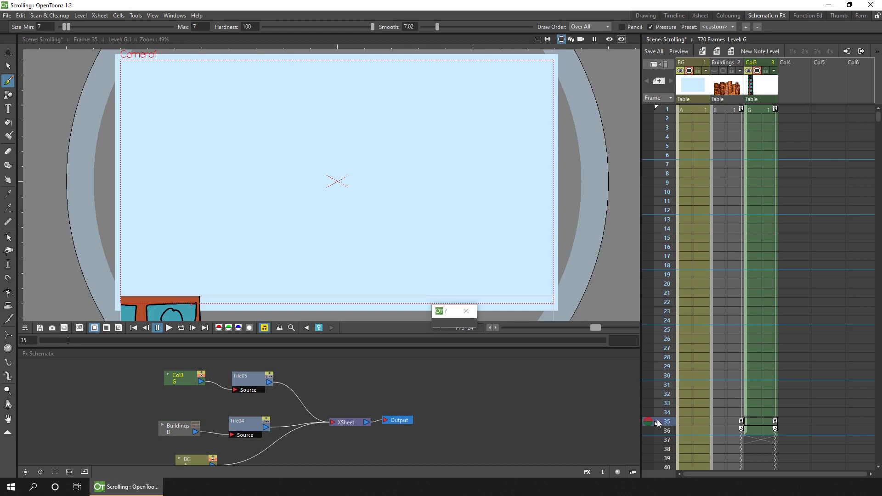
Step: Select Col3 frames 36 to 70 and briefly loop-play the animation
scroll(735, 276, down, 5)
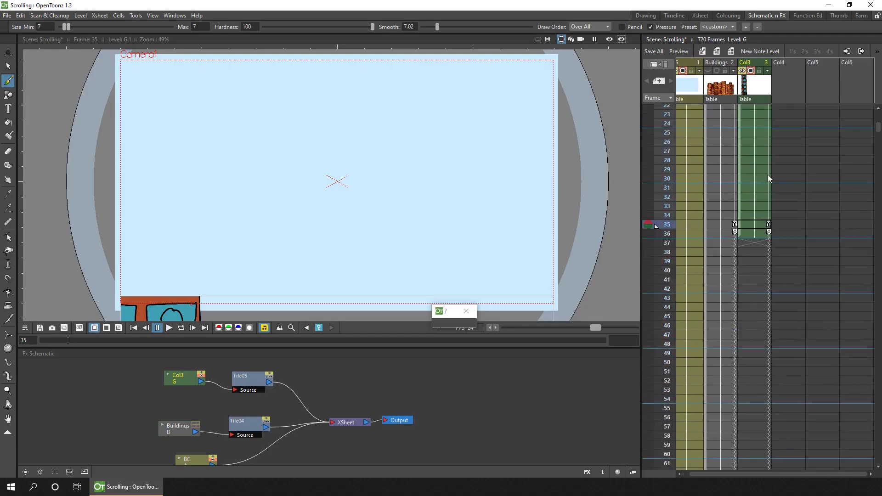
drag(763, 143, 763, 454)
right_click(666, 454)
click(181, 327)
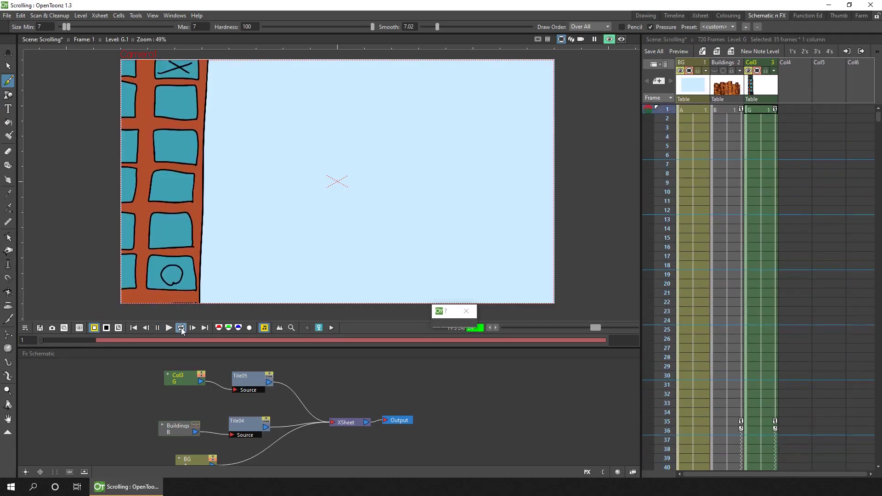
click(181, 327)
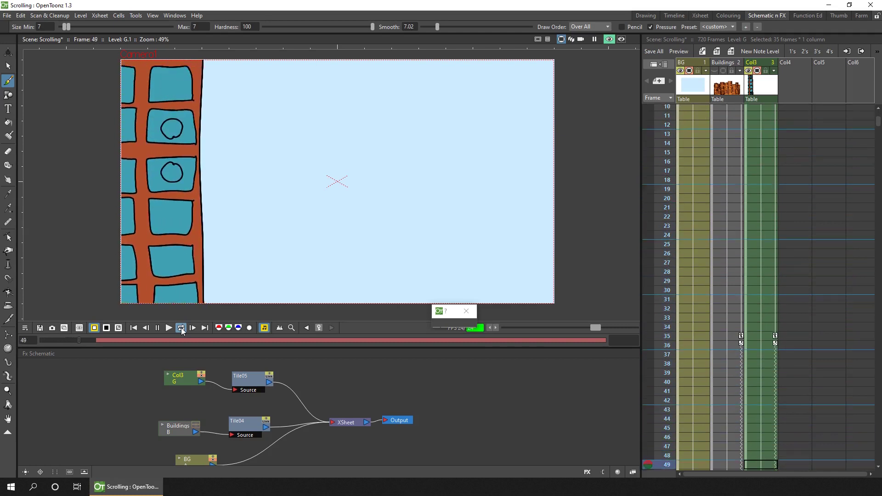
Step: Set Col3's N/S position to -2160 px at frame 36
click(761, 424)
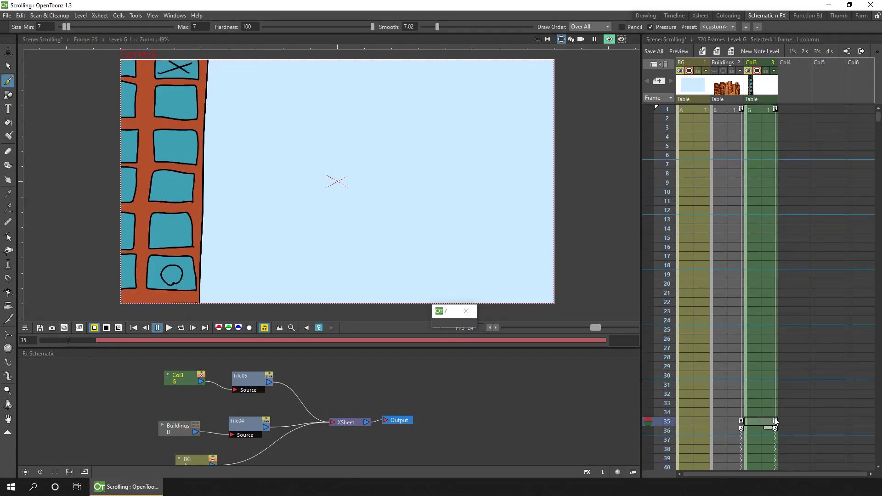
click(8, 52)
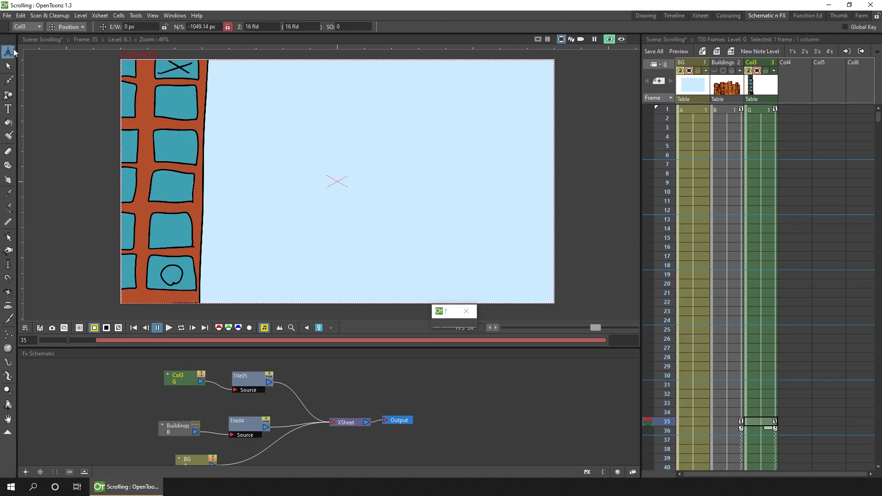
key(Down)
click(216, 27)
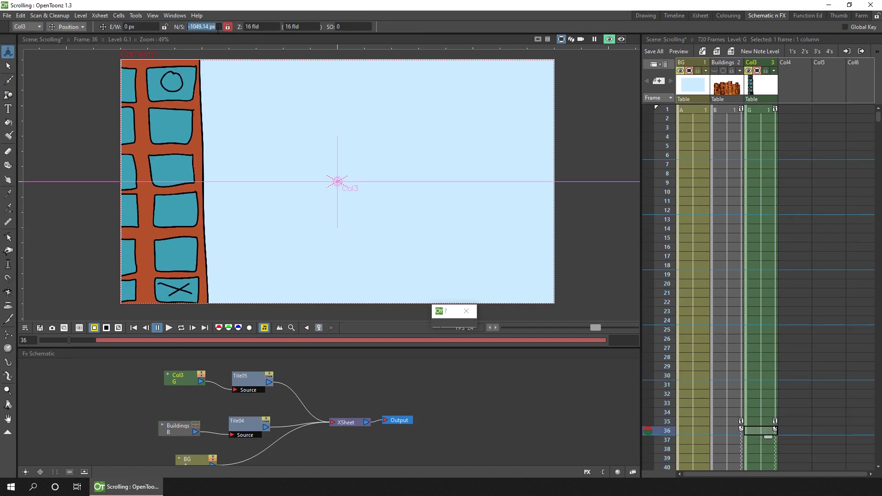
text(-1080)
key(Return)
text(-2160)
key(Return)
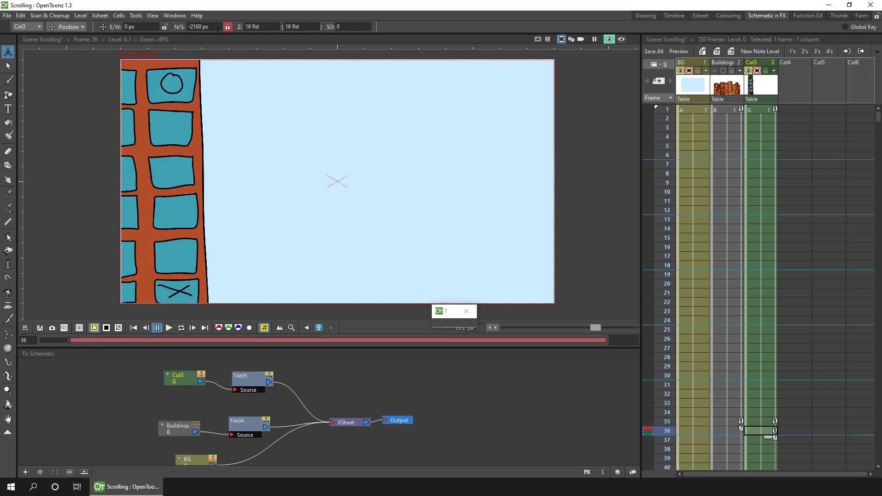
Step: Add a Col3 key at frame 35, loop-play the scroll, and reopen Tile05 settings
click(772, 424)
drag(775, 421, 775, 430)
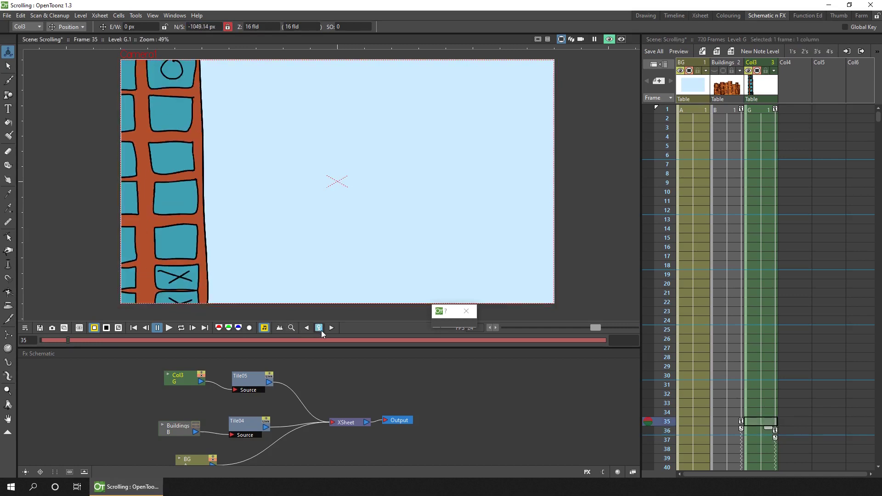
click(319, 328)
click(773, 430)
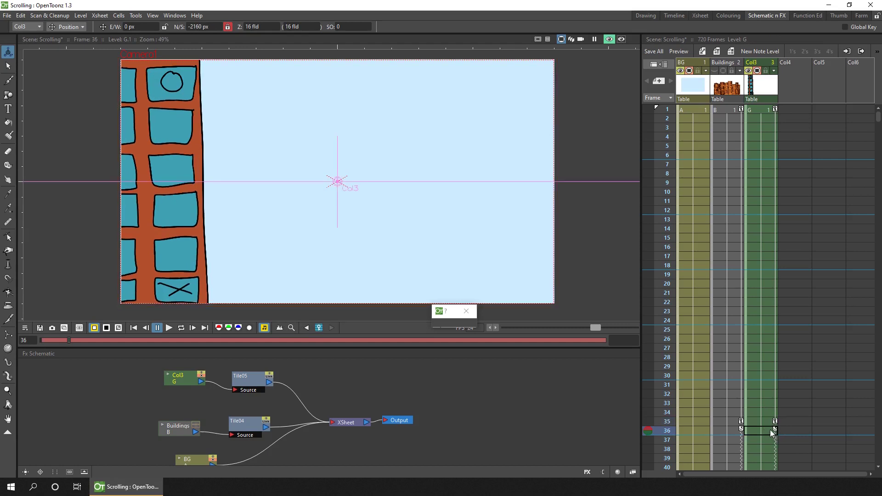
click(181, 329)
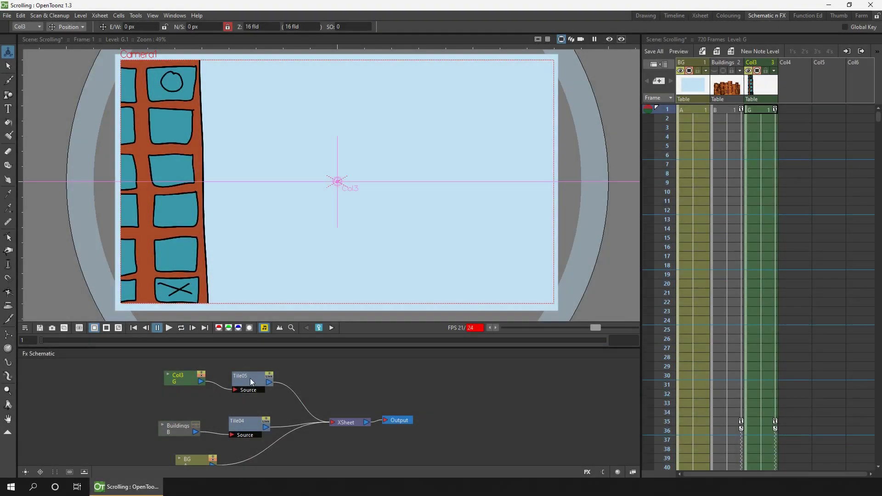
double_click(250, 379)
Step: Keep Tile05's mode as Tile and hide the Col3 building
click(522, 340)
click(500, 347)
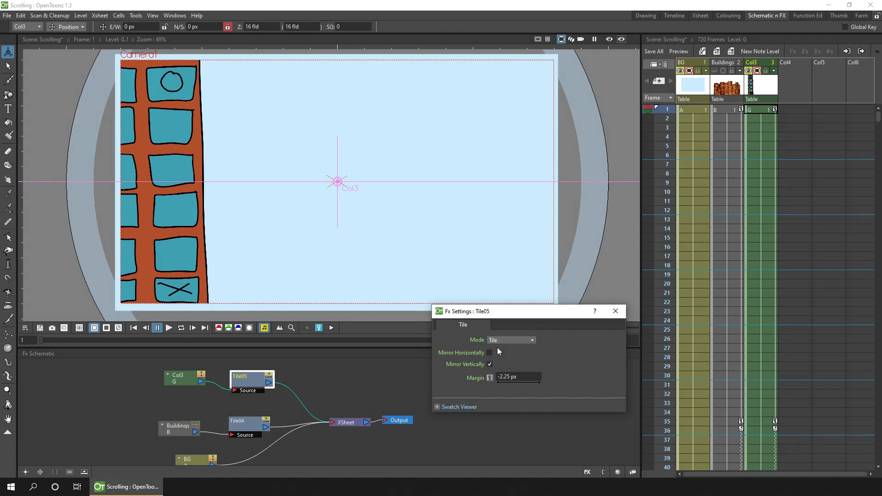
click(748, 71)
Step: Create new level H in Col4 and brush a crossed circle
click(795, 110)
click(8, 80)
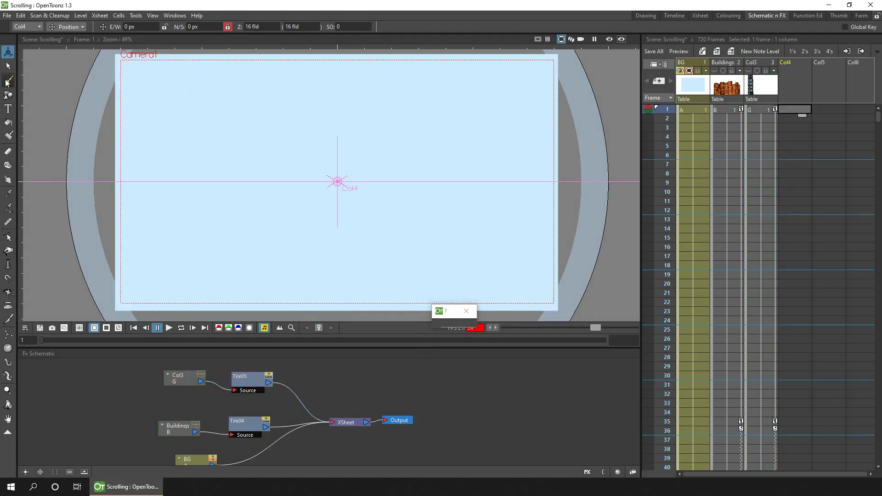
key(alt+n)
key(Return)
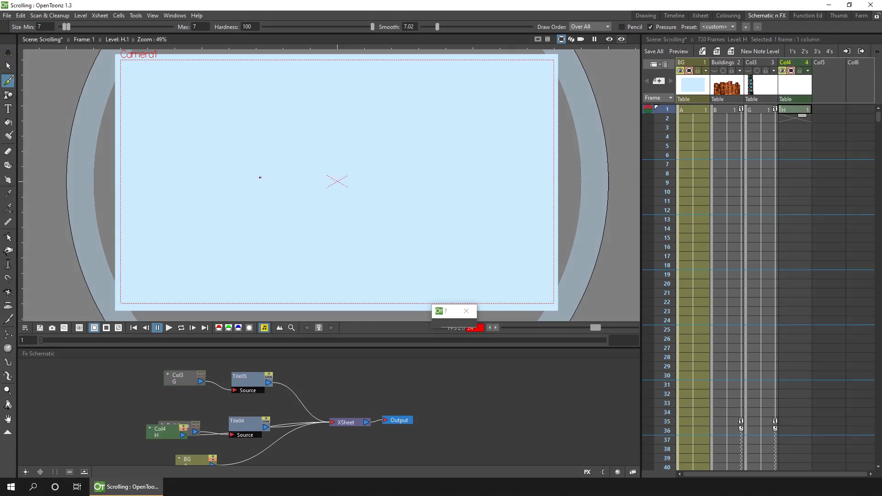
mouse_move(258, 175)
mouse_down()
mouse_move(248, 211)
mouse_move(269, 190)
mouse_move(255, 175)
mouse_move(247, 197)
mouse_move(239, 184)
mouse_move(264, 207)
mouse_up()
Step: Insert a Tile FX, Tile06, on the Col4 node and turn on the rendered preview
drag(159, 432, 207, 404)
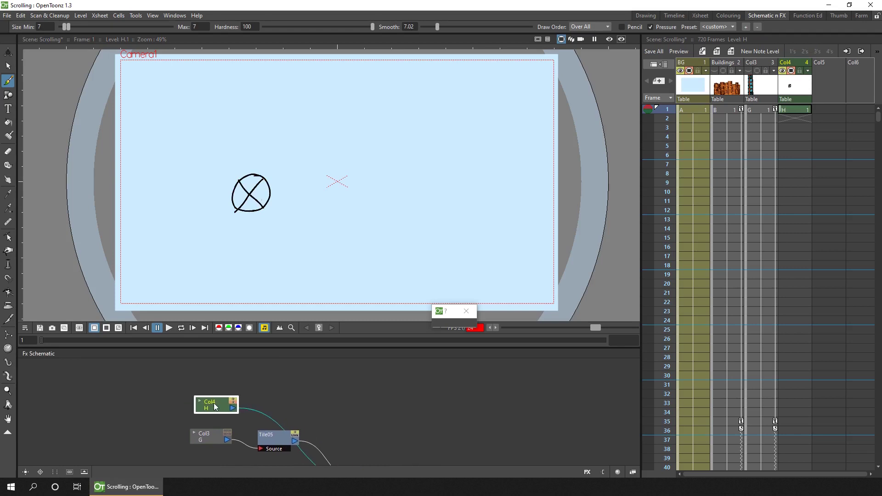
right_click(215, 404)
mouse_move(280, 275)
mouse_move(354, 271)
click(419, 286)
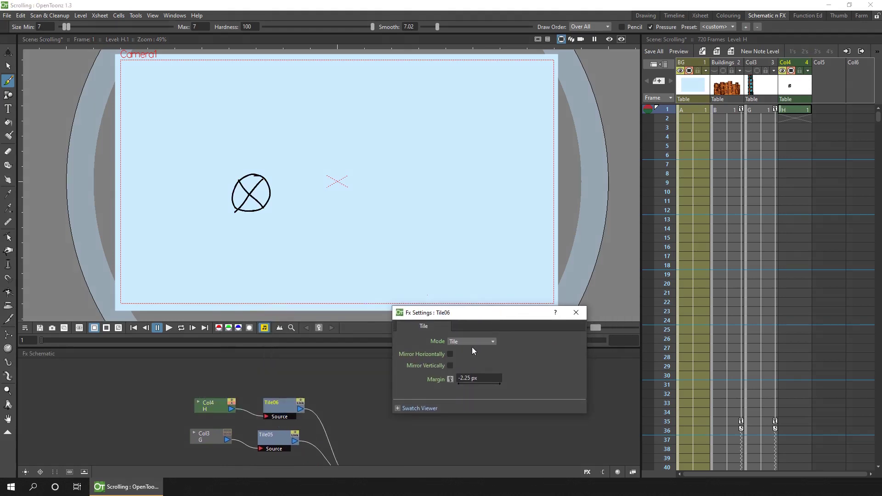
click(608, 39)
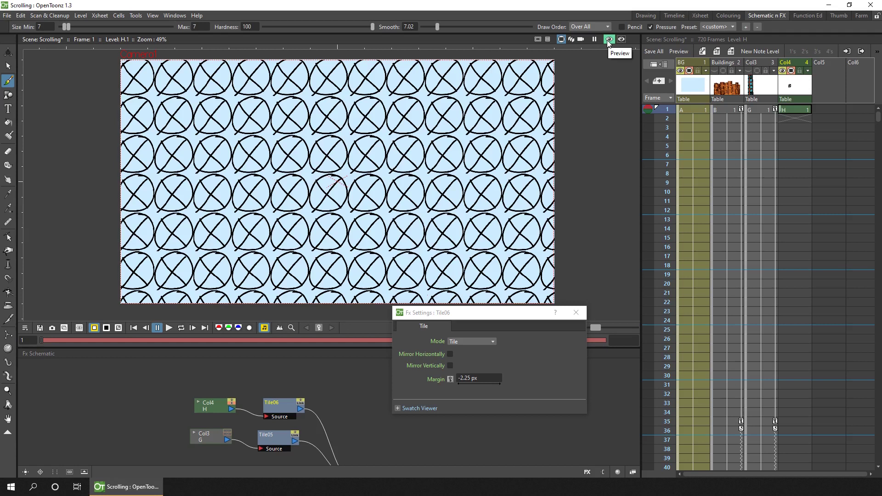
Step: Set the Tile06 margin to 25 px
click(488, 378)
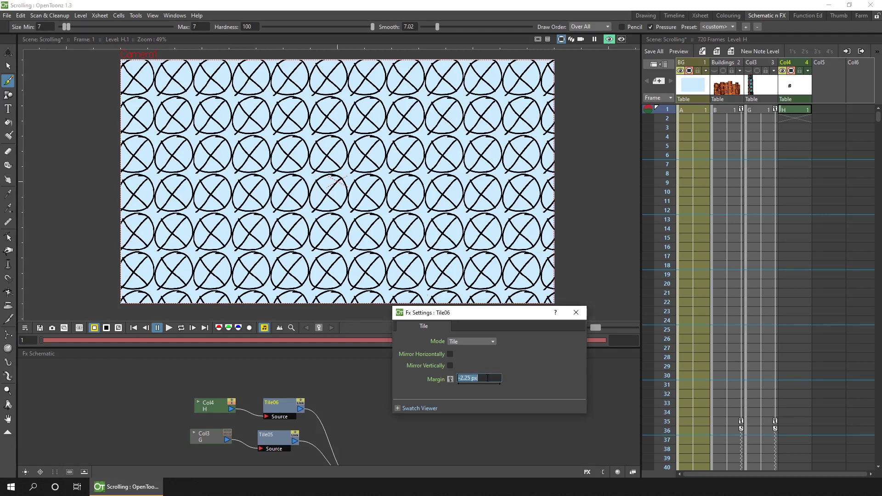
text(10)
key(Return)
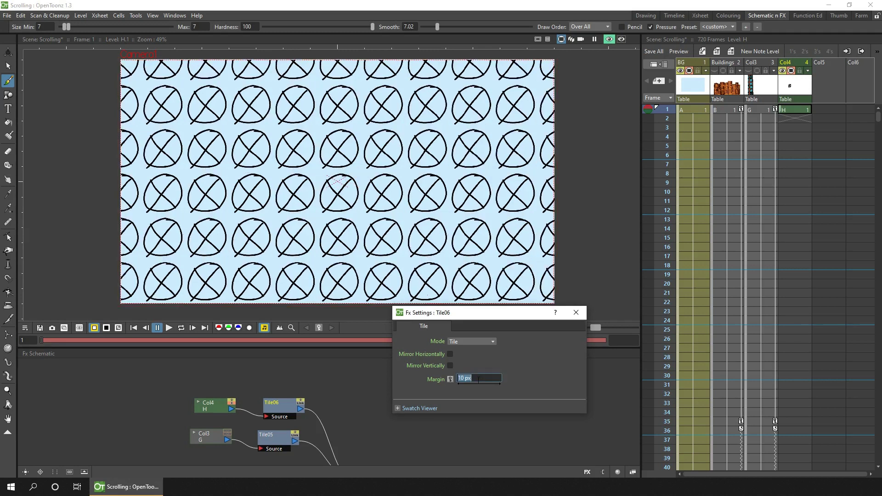
text(25)
key(Return)
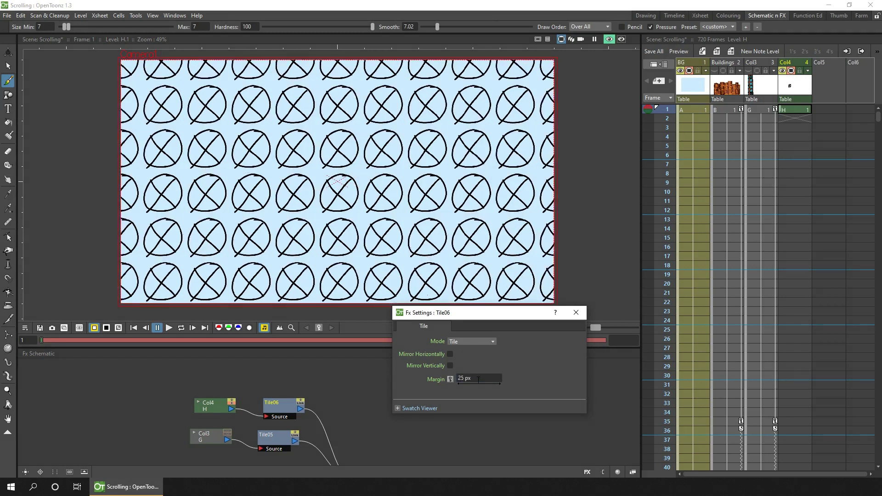
click(804, 114)
Step: Extend level H to frame 30 and key the Col4 drawing shifted up-right at frame 30
drag(799, 136, 806, 385)
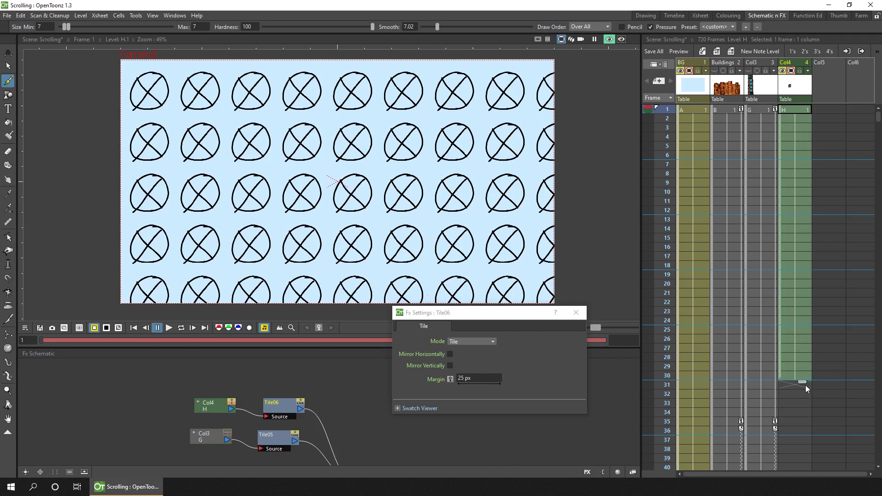
click(794, 109)
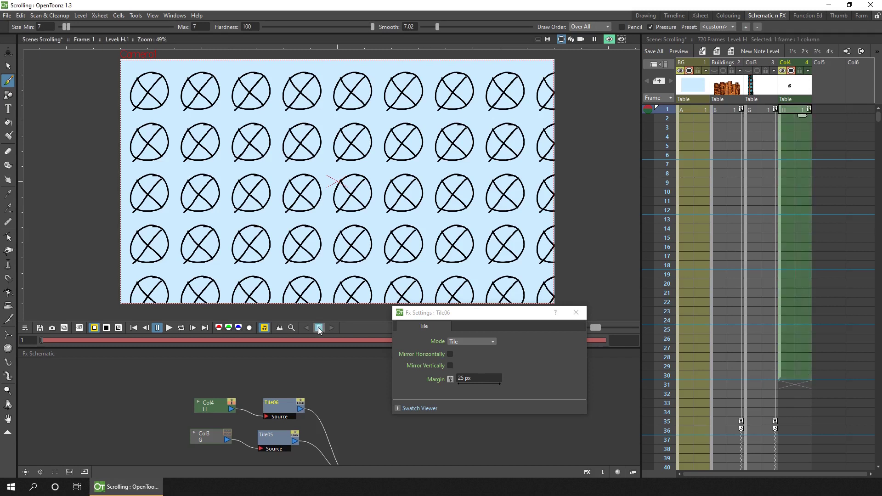
click(609, 39)
key(a)
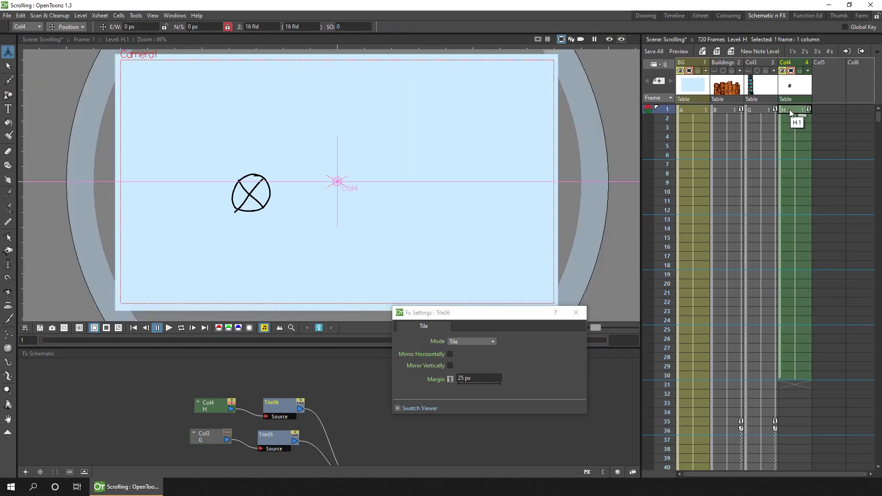
click(795, 375)
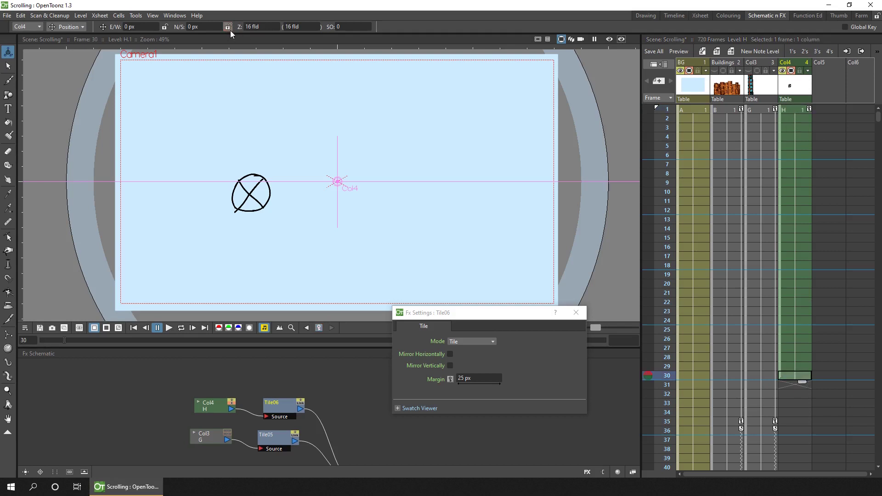
drag(248, 241, 346, 195)
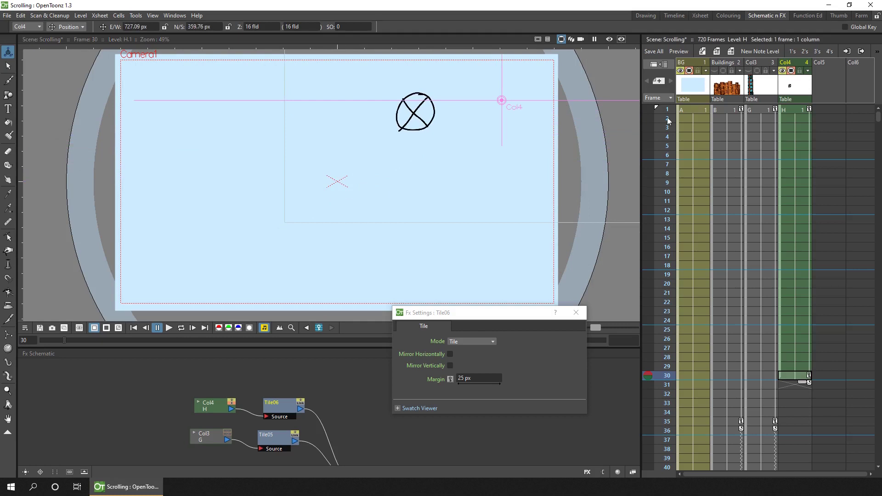
drag(667, 110, 667, 210)
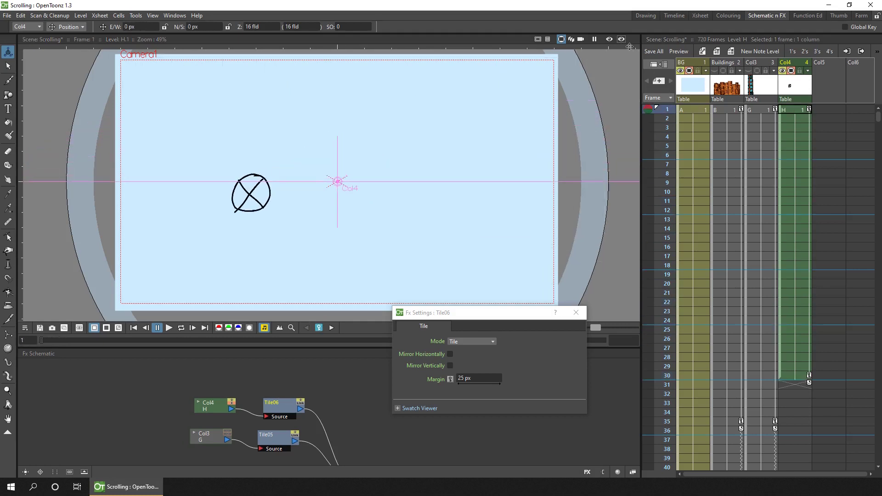
Step: With rendered preview on, set the playback end marker at frame 30 and play from frame 1
click(609, 39)
right_click(666, 378)
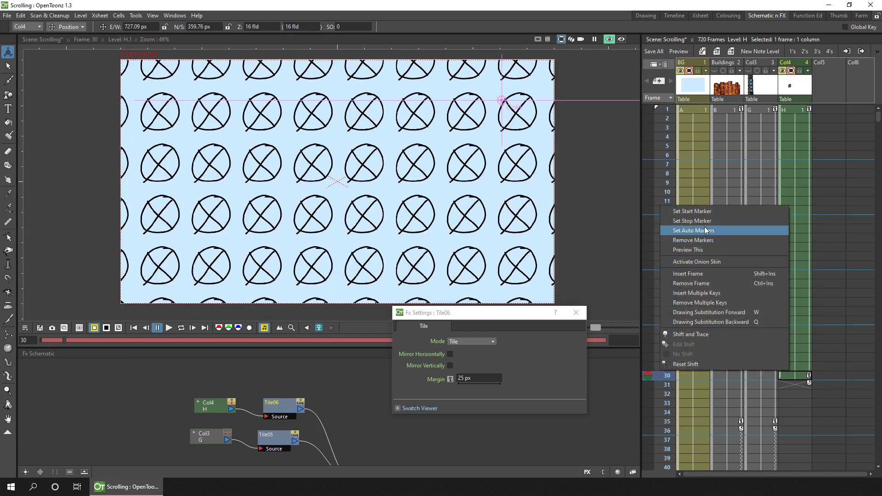
click(692, 221)
click(134, 328)
click(168, 328)
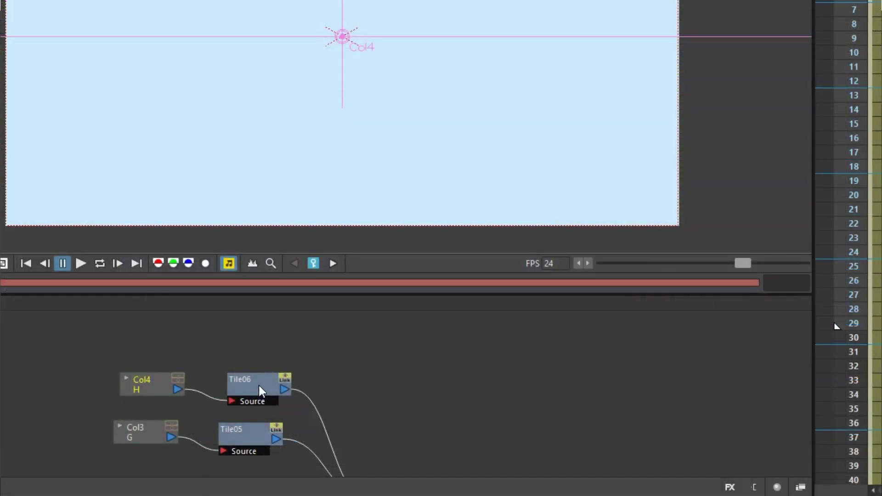
Step: Replace the Tile06 node fed by Col4 with a Tile Iwa effect (TileIwa01)
right_click(283, 405)
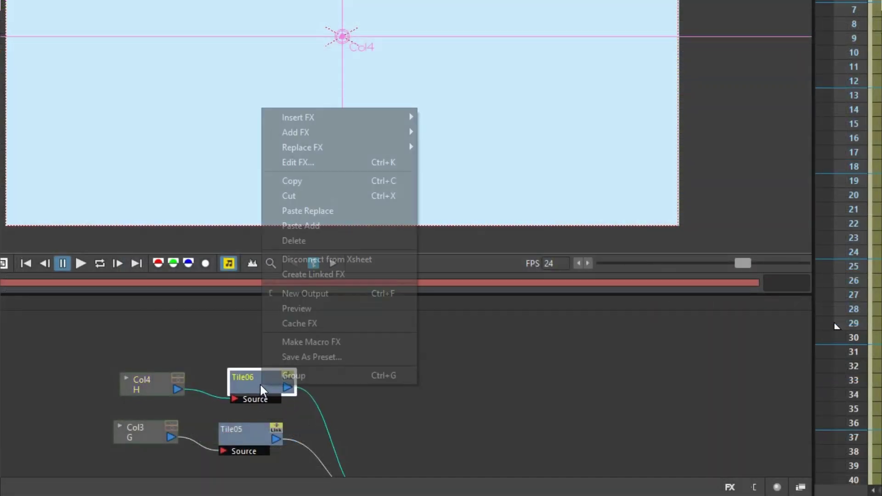
mouse_move(373, 146)
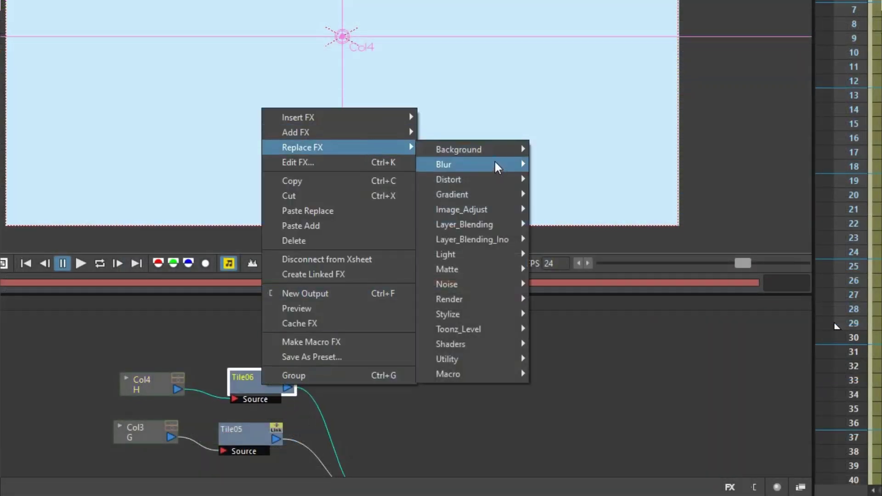
mouse_move(501, 150)
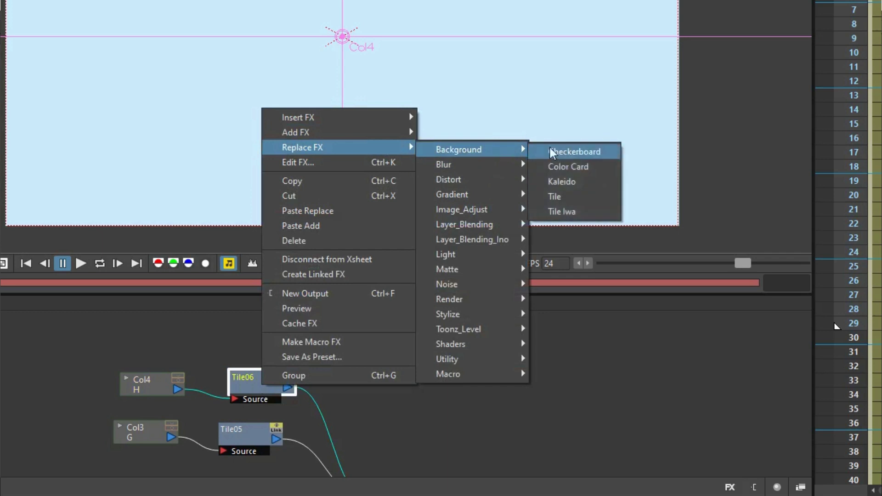
click(592, 214)
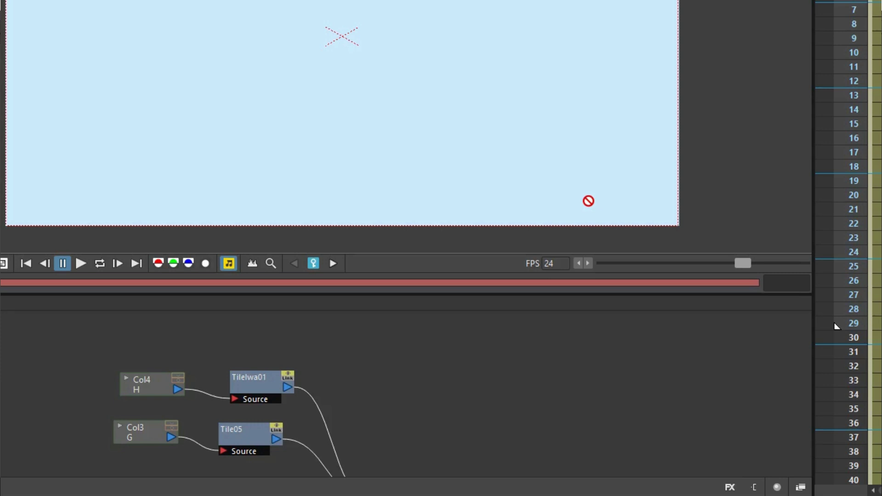
Step: Open TileIwa01's Fx Settings and position the panel beside the viewer
double_click(260, 388)
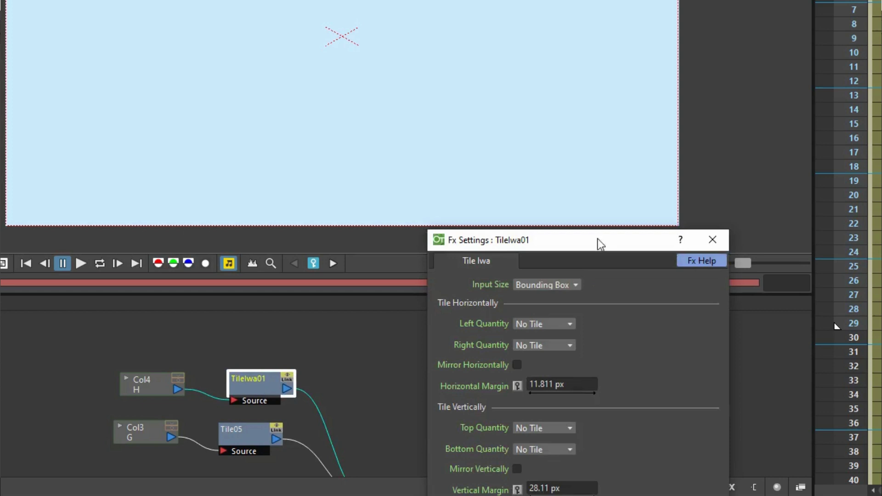
drag(600, 243, 636, 159)
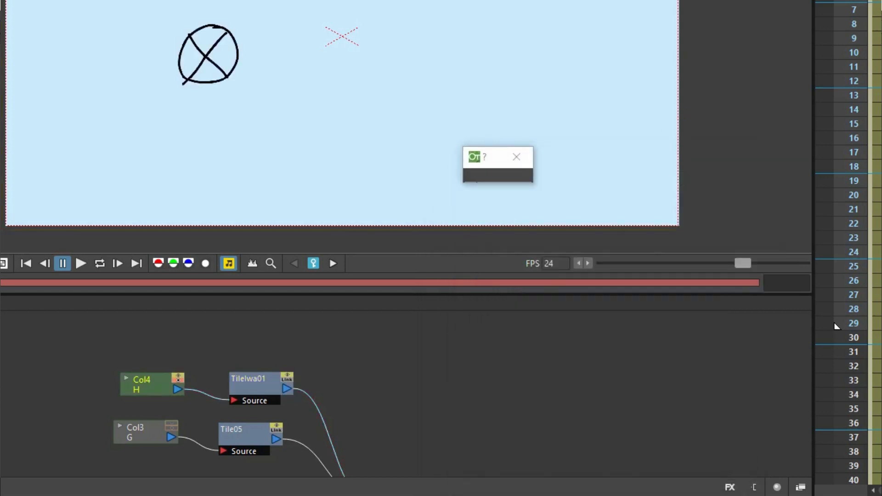
click(255, 389)
drag(638, 159, 694, 34)
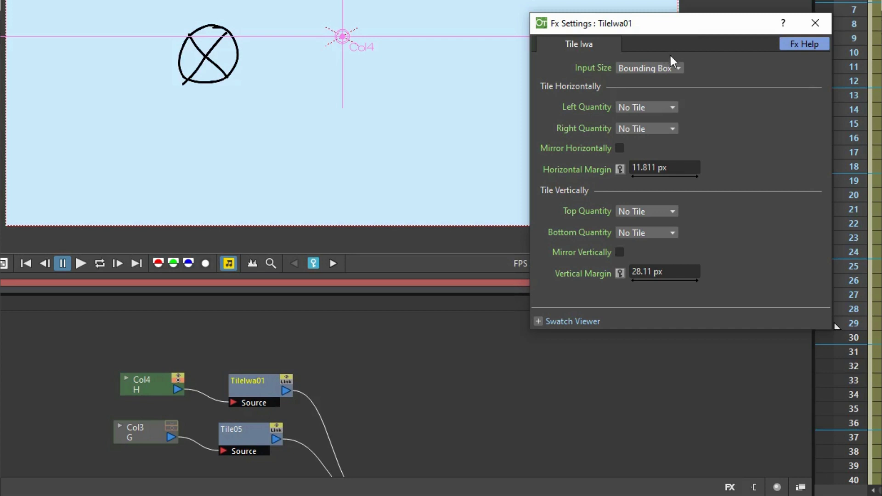
Step: Try Camera Box for Input Size, then set it back to Bounding Box
click(674, 67)
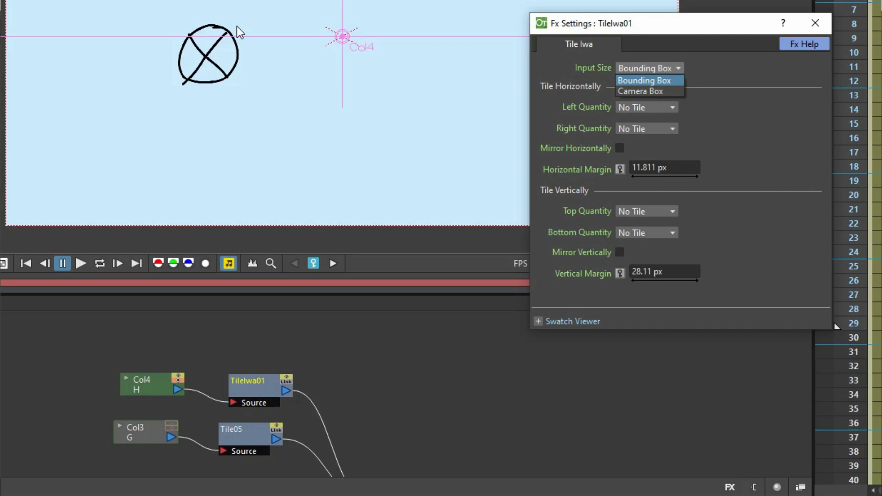
click(668, 90)
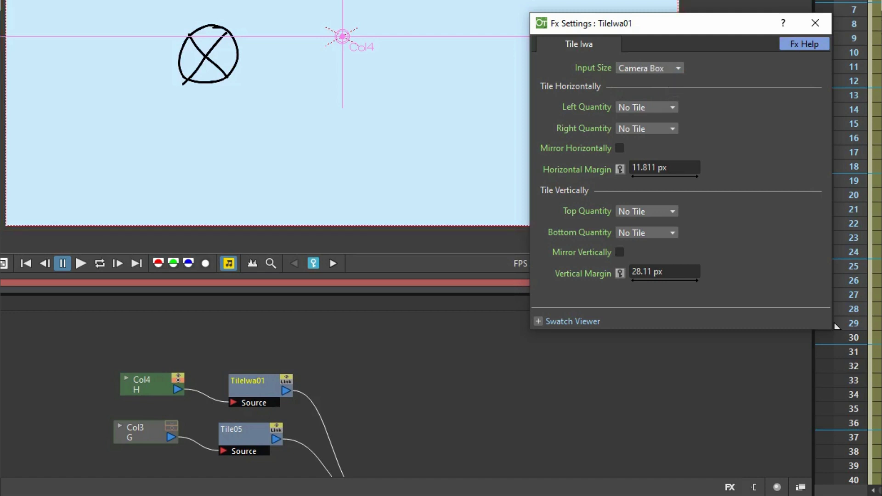
click(668, 70)
click(662, 81)
Step: Try the Left and Right Quantity options, ending with Multiple Tiles on both sides
click(655, 106)
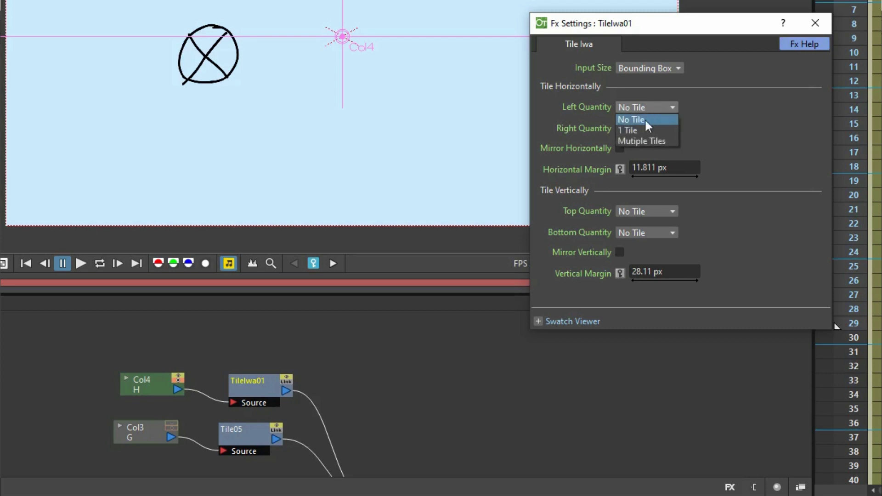
click(637, 129)
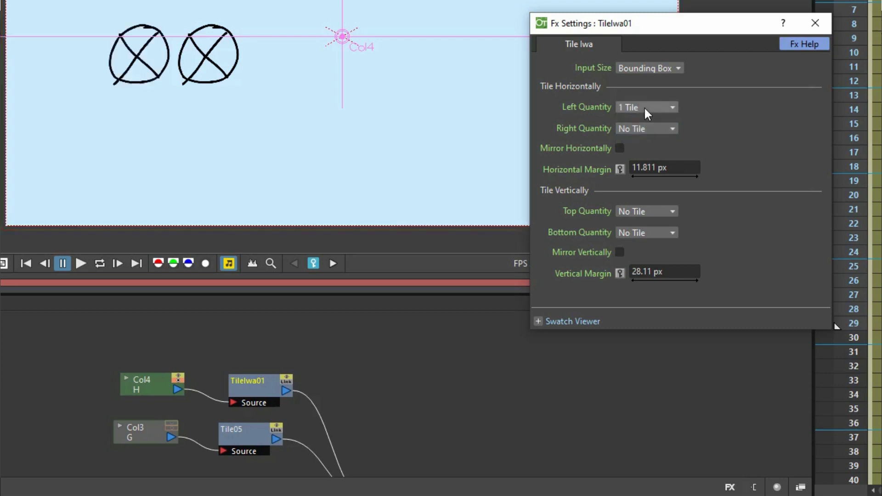
click(644, 107)
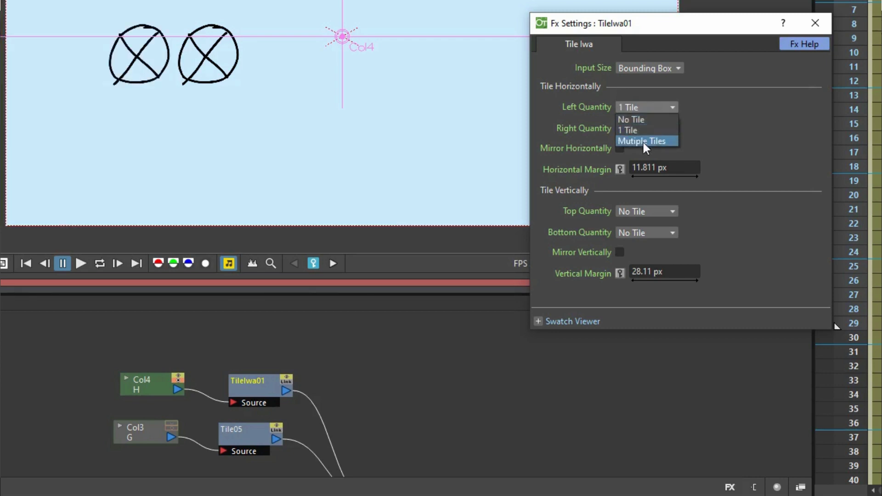
click(643, 142)
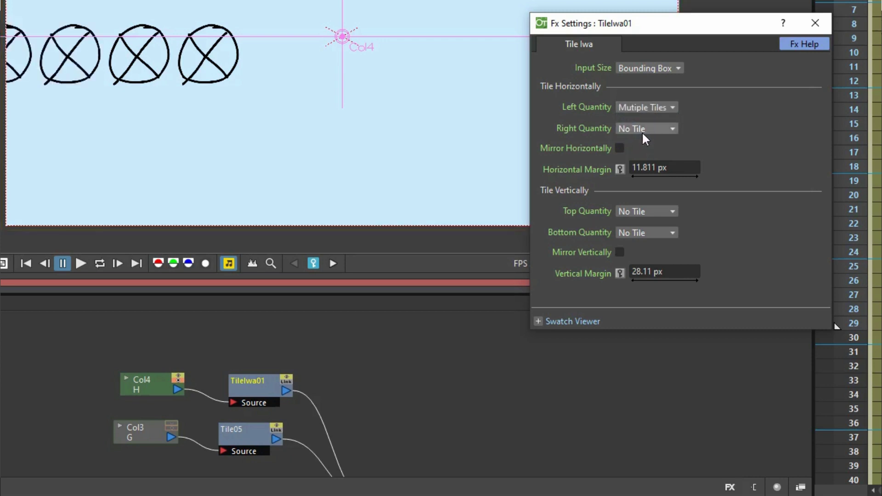
click(655, 107)
click(646, 119)
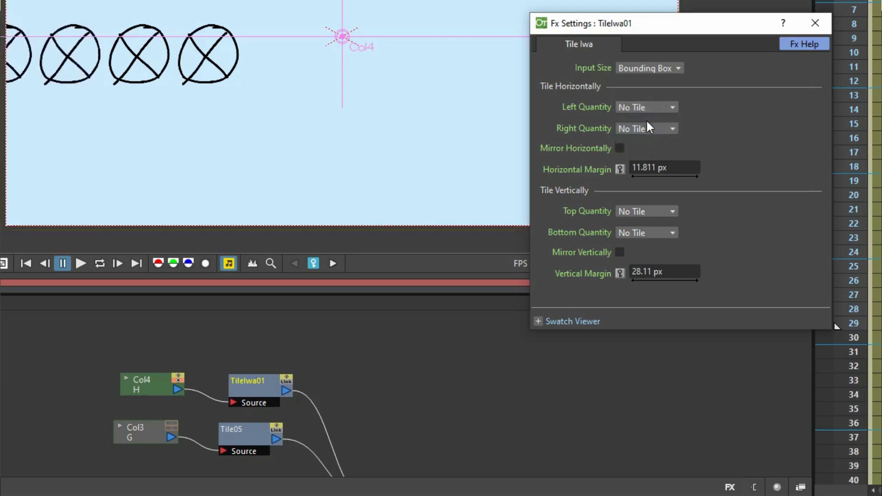
click(644, 126)
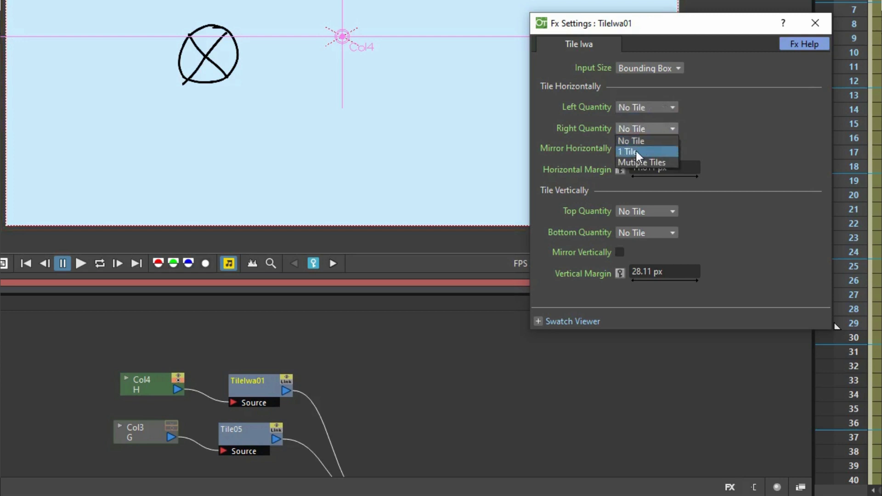
click(636, 149)
click(644, 126)
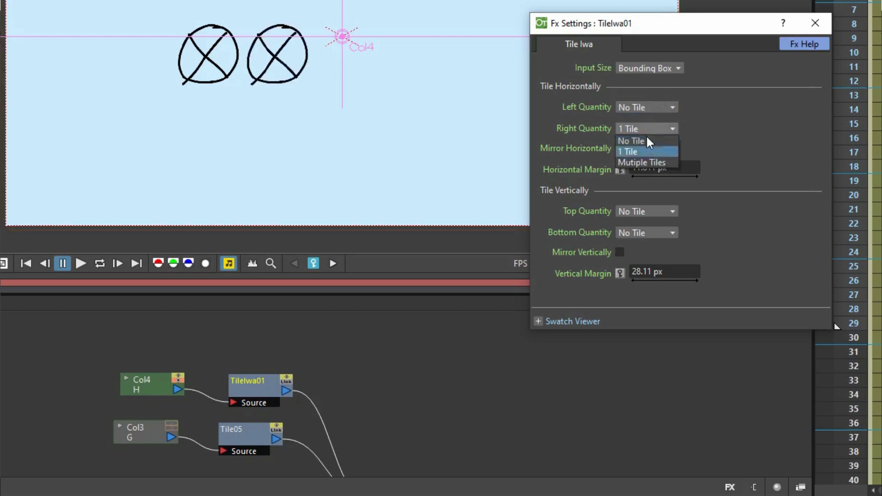
click(640, 162)
click(652, 107)
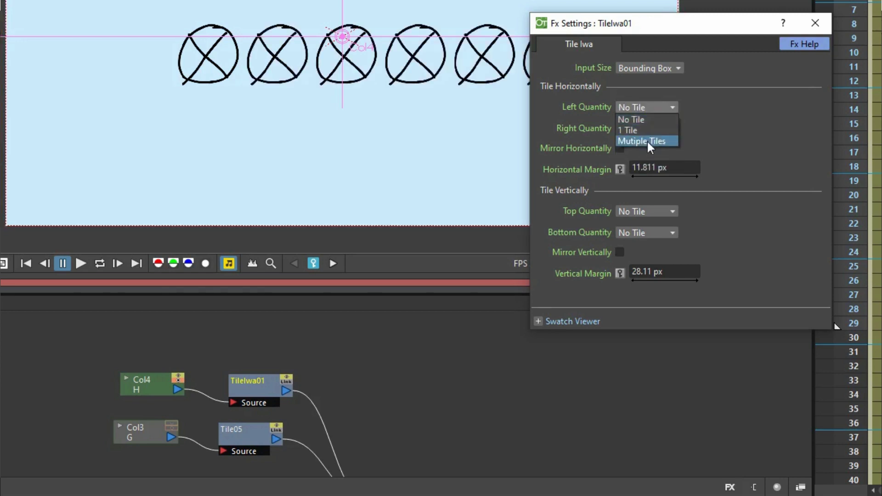
click(647, 140)
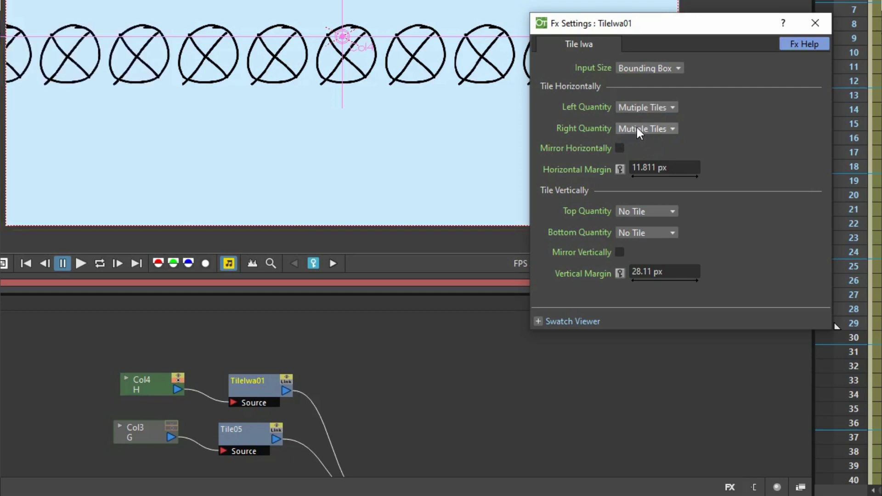
Step: Turn on Mirror Horizontally and set Horizontal Margin to 0 px
click(619, 148)
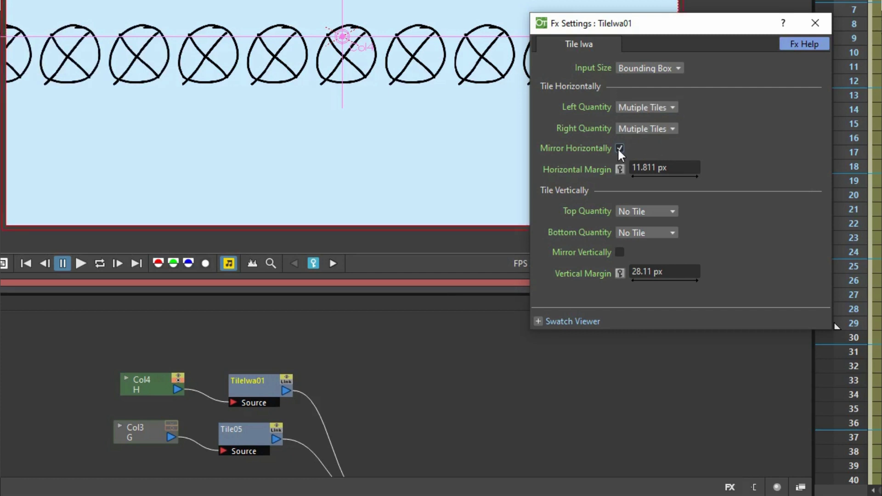
click(687, 170)
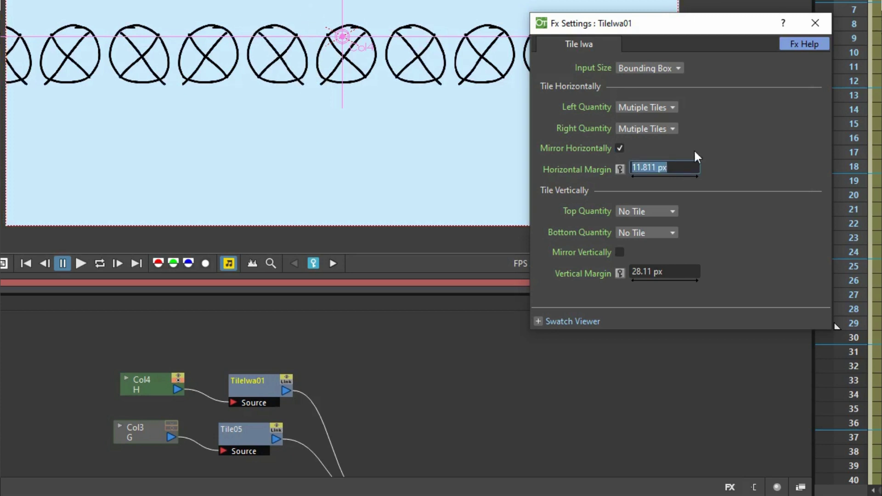
text(0)
key(Return)
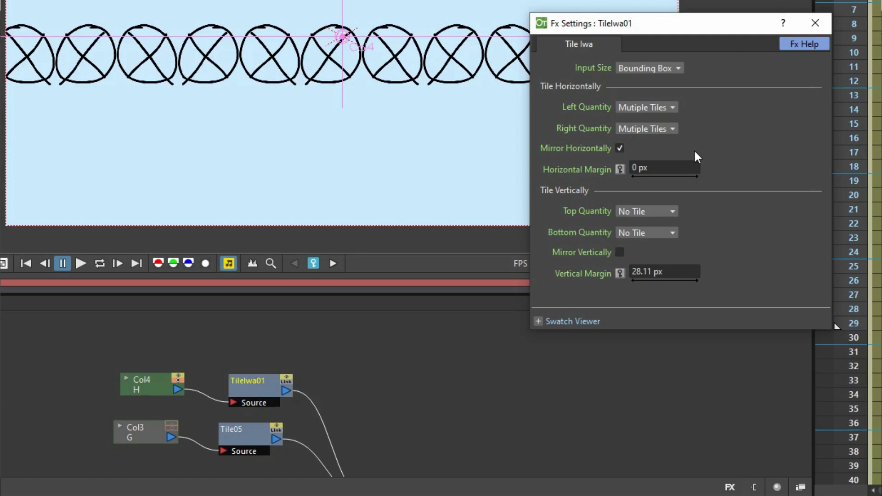
Step: Try the Top and Bottom Quantity options, ending with Multiple Tiles both ways
click(658, 212)
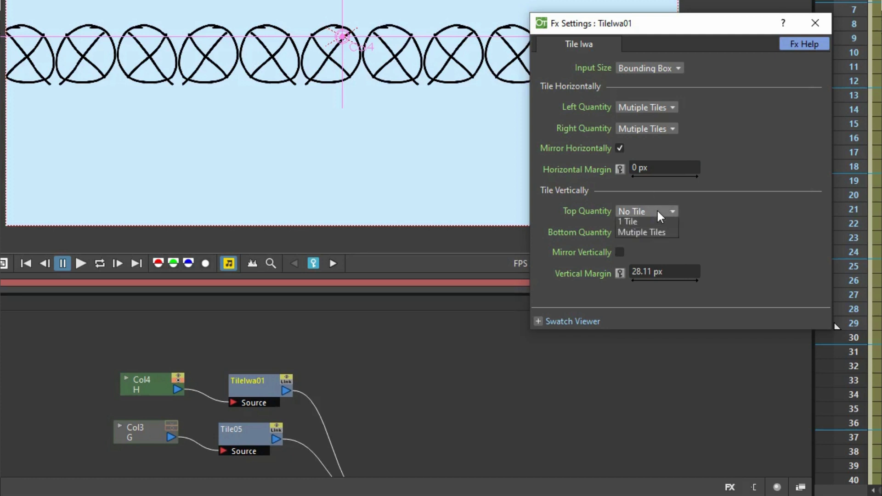
click(644, 229)
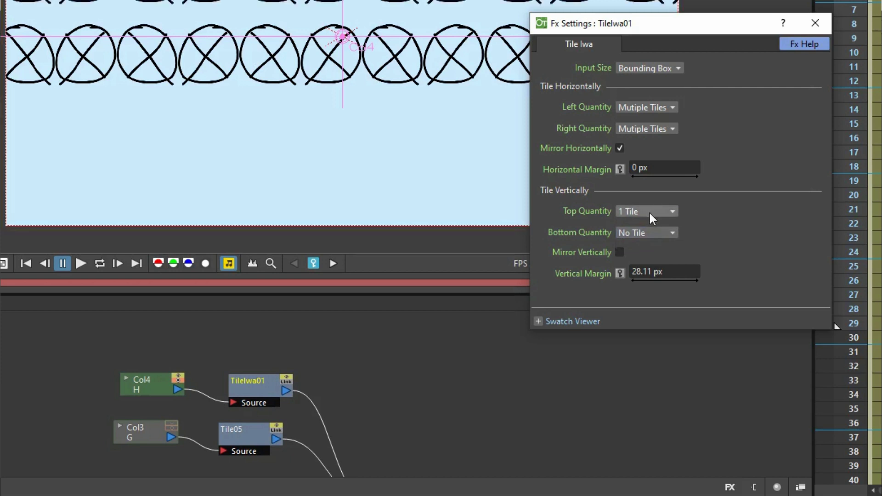
click(646, 233)
click(643, 253)
click(647, 236)
click(646, 262)
click(658, 214)
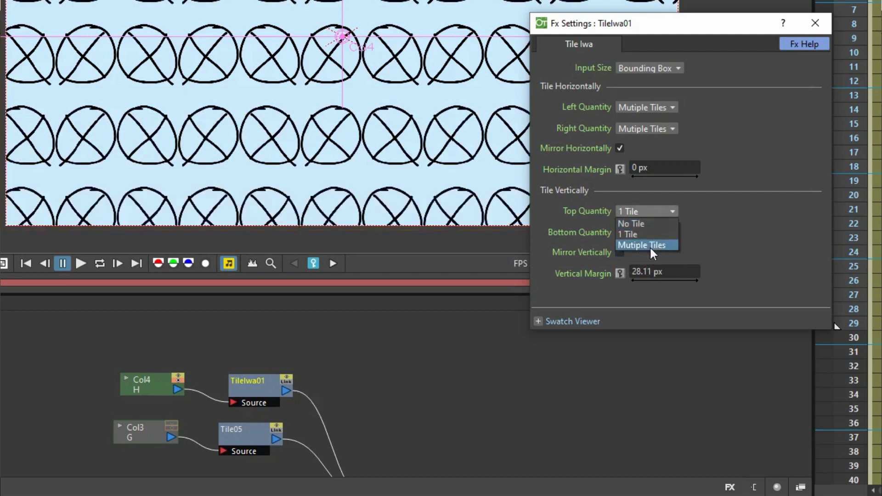
click(652, 243)
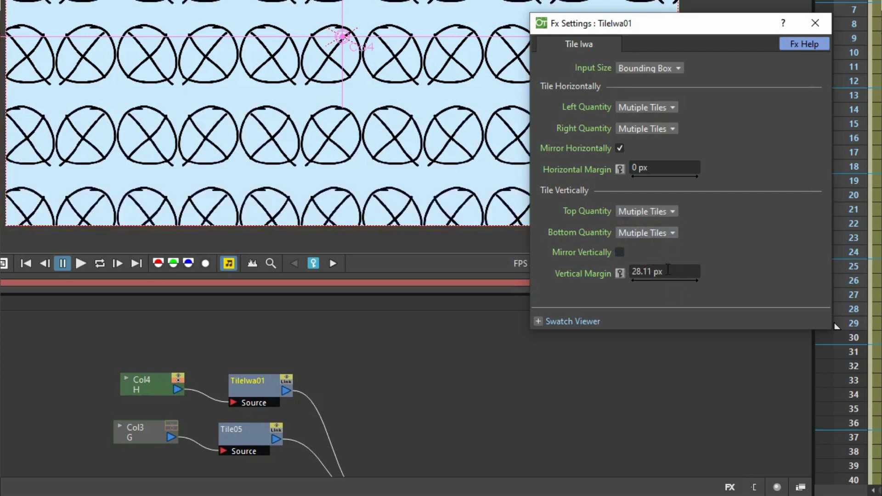
Step: Turn on Mirror Vertically and set Vertical Margin to 0 px
click(619, 251)
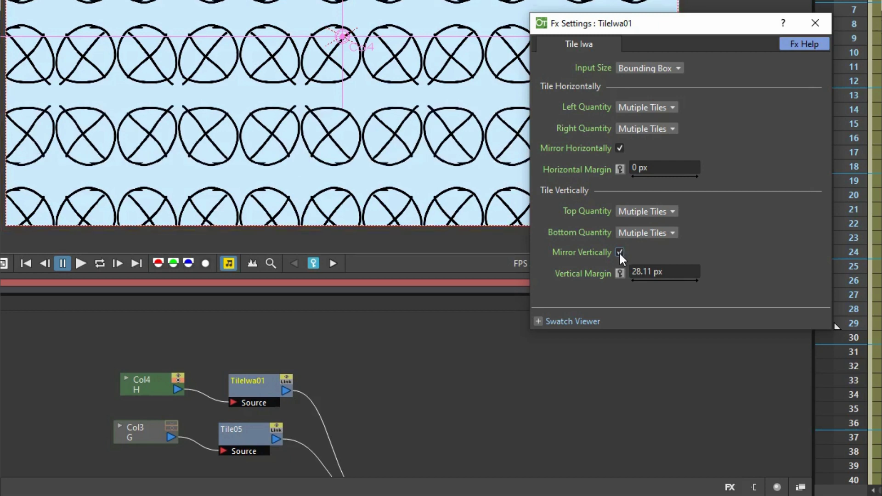
click(683, 271)
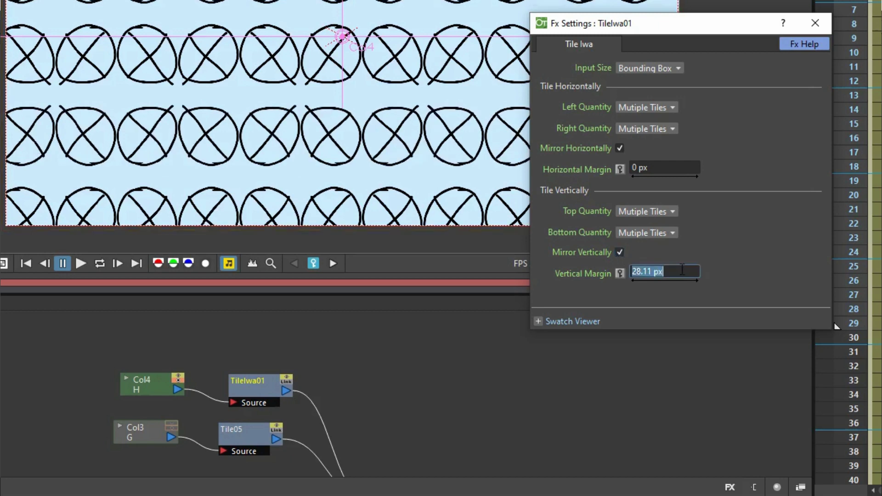
text(0)
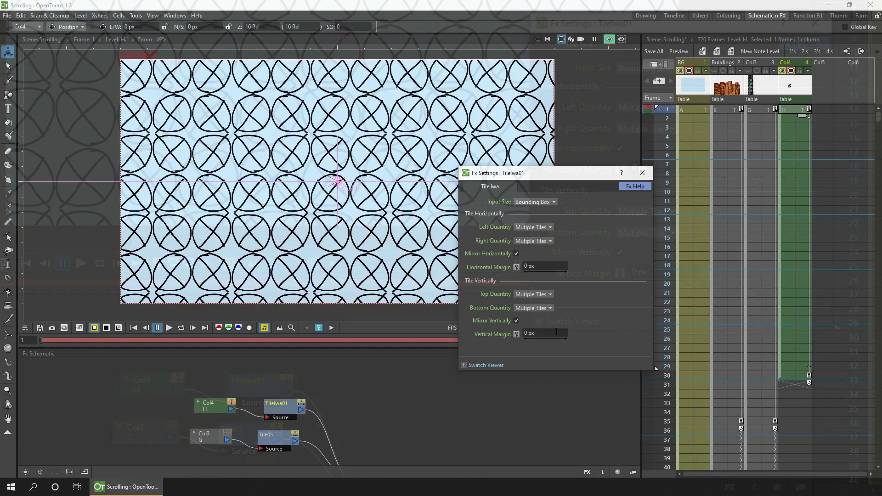
key(Return)
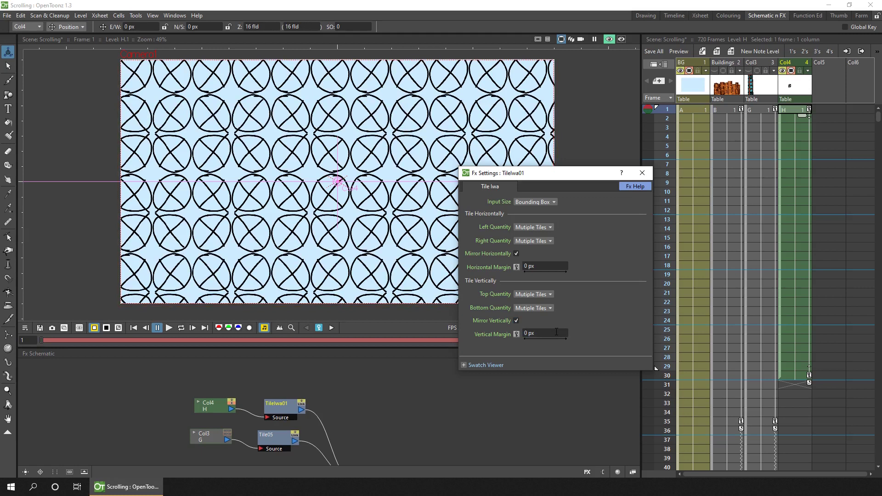
Step: Set Top to No Tile, Bottom to 1 Tile and Left to 1 Tile
click(536, 295)
click(541, 305)
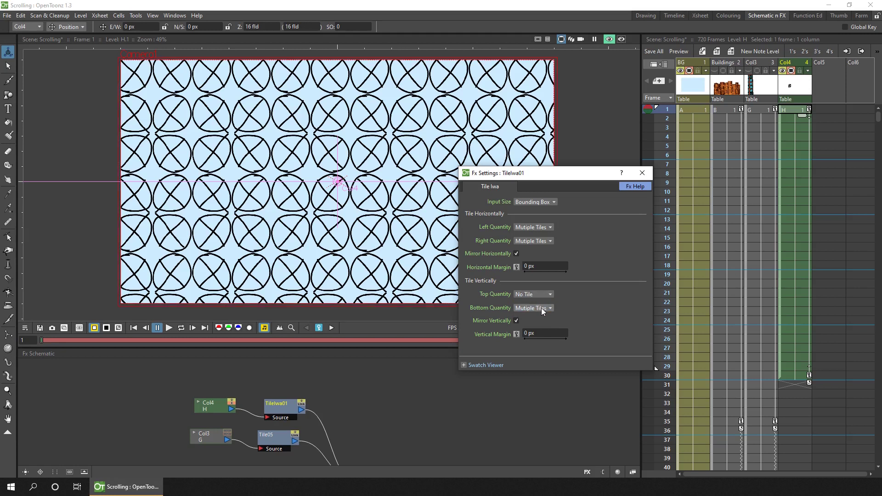
click(542, 308)
click(533, 324)
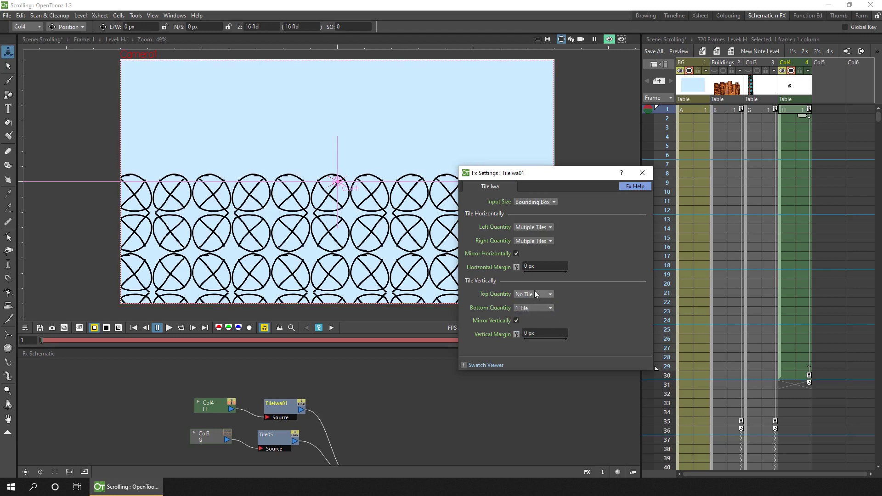
click(541, 229)
click(528, 242)
click(535, 241)
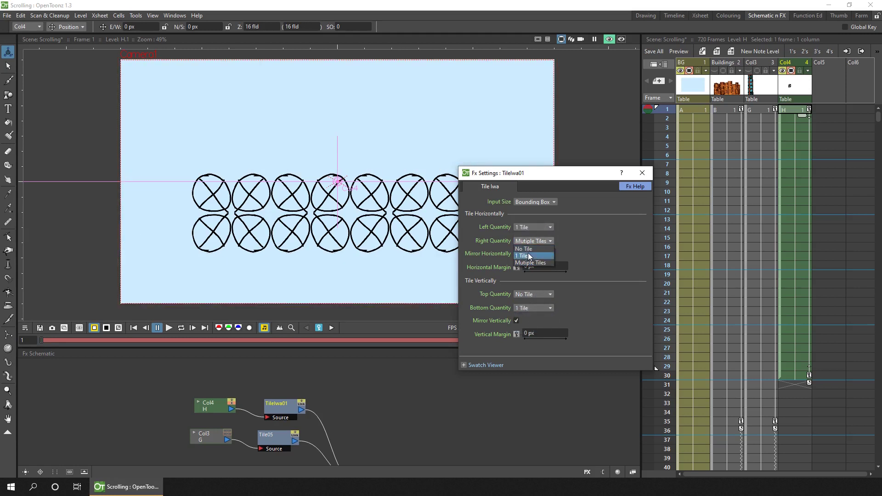